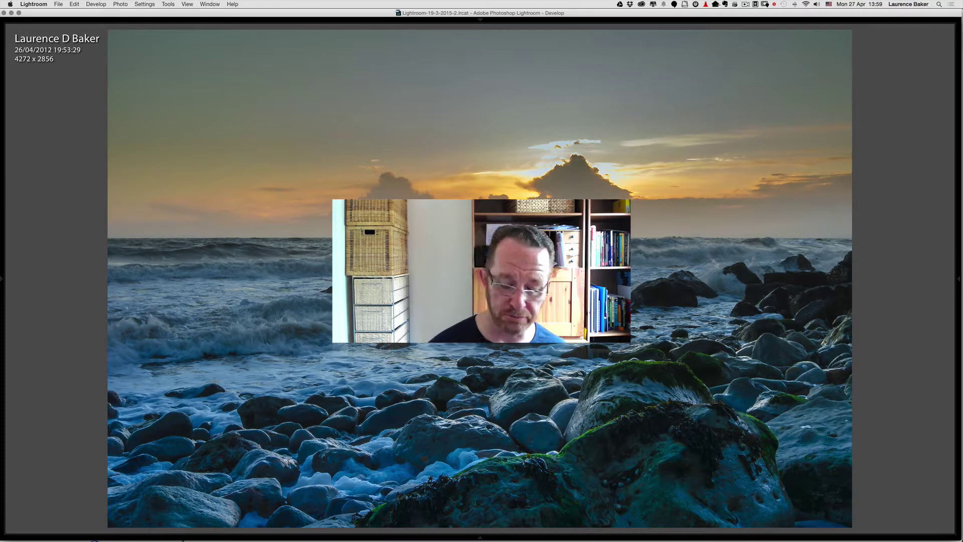
Show the right-hand Develop panels with F8 beside the seascape photo
key(F8)
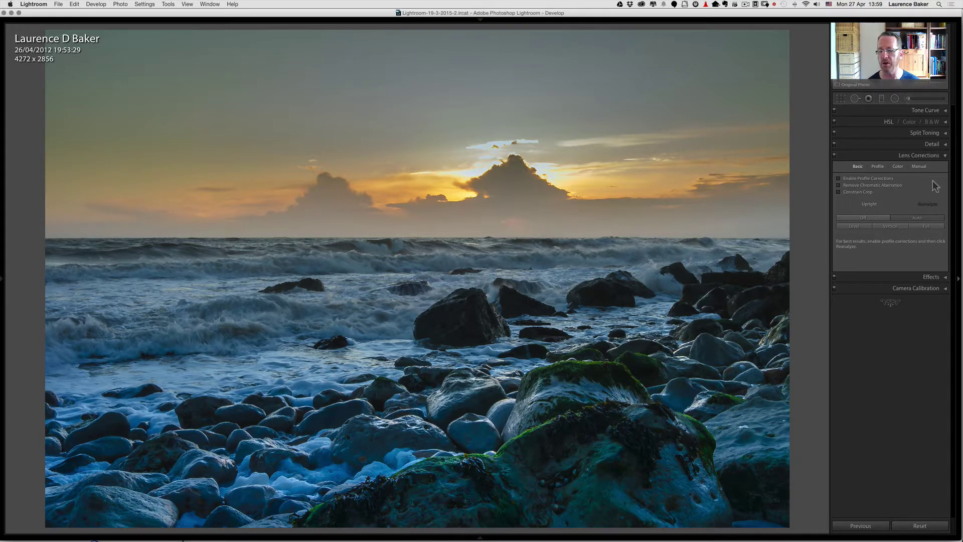
Set the Manual lens Distortion correction to about +43, warping the seascape with white margins
click(919, 166)
drag(893, 185, 893, 186)
drag(817, 189, 852, 185)
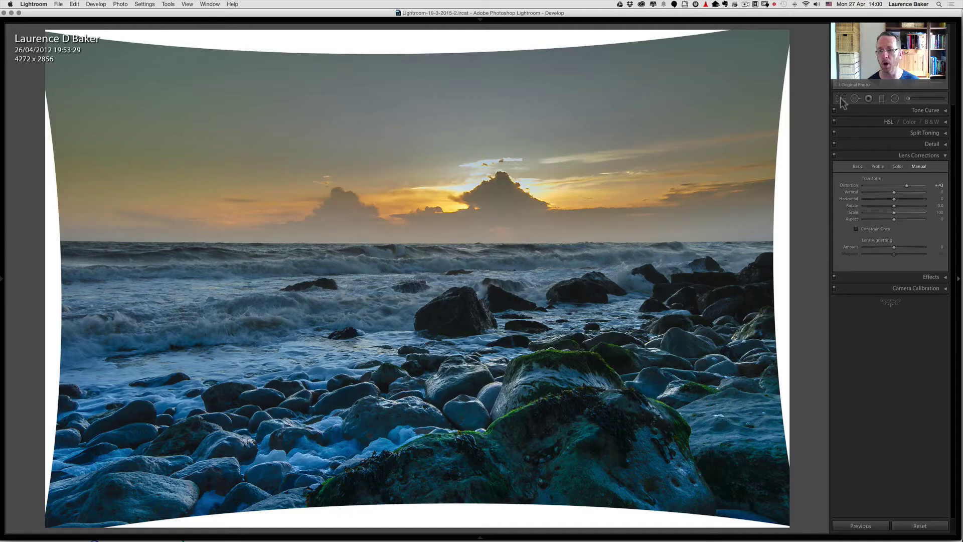
Enter Crop & Straighten, turn off Constrain to Image, and widen the crop into the white margins
key(r)
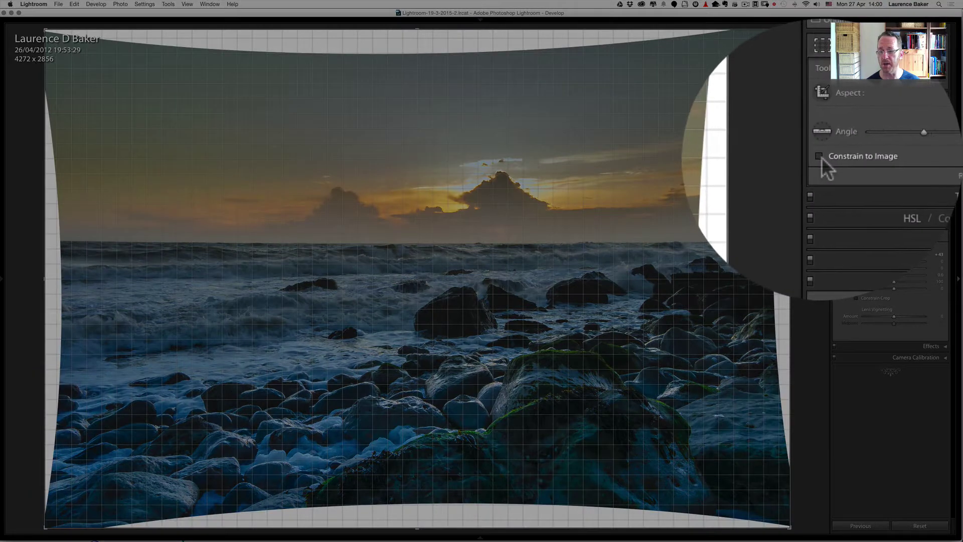
click(818, 156)
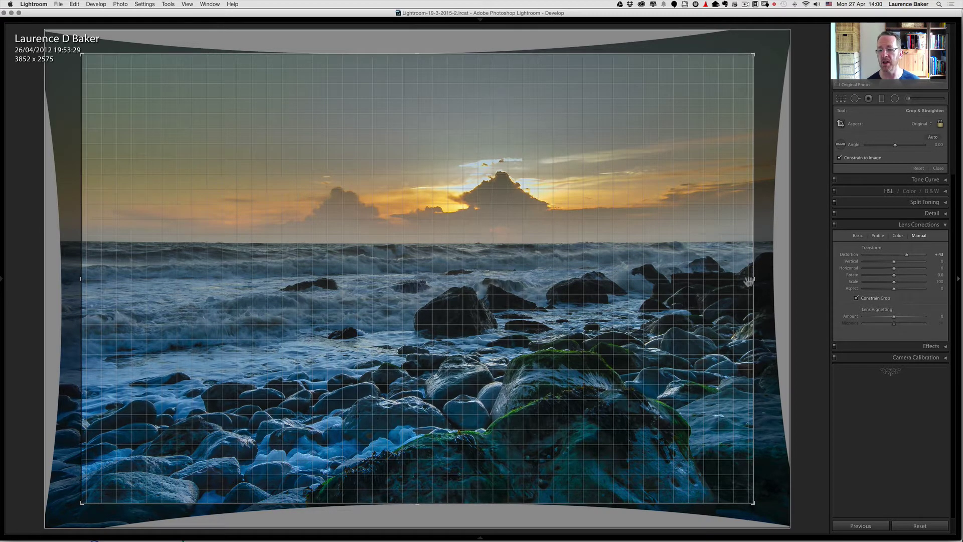
mouse_move(755, 278)
mouse_down()
mouse_move(746, 277)
mouse_move(761, 280)
mouse_up()
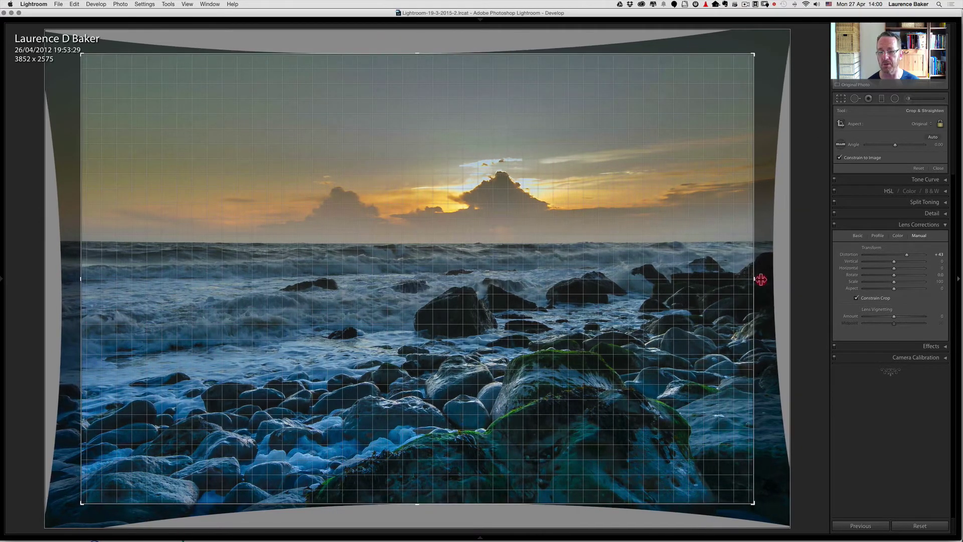
click(839, 158)
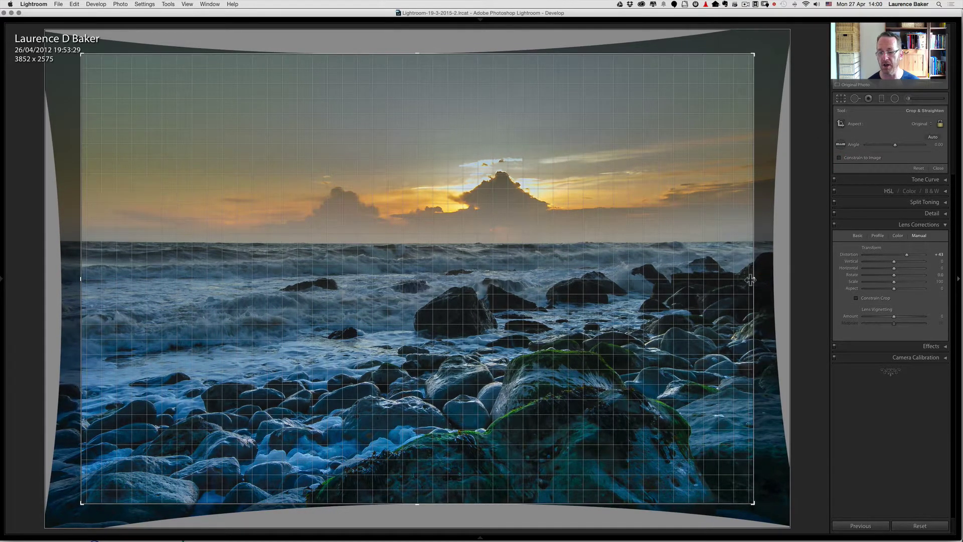
drag(752, 278, 772, 277)
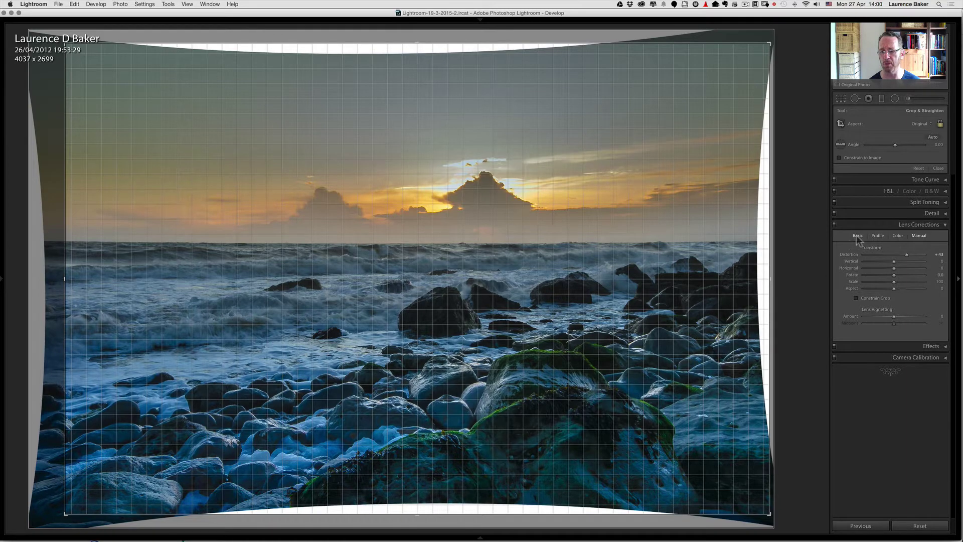
Turn off lens corrections and reset the crop to the full 4272 x 2856 photo
click(855, 236)
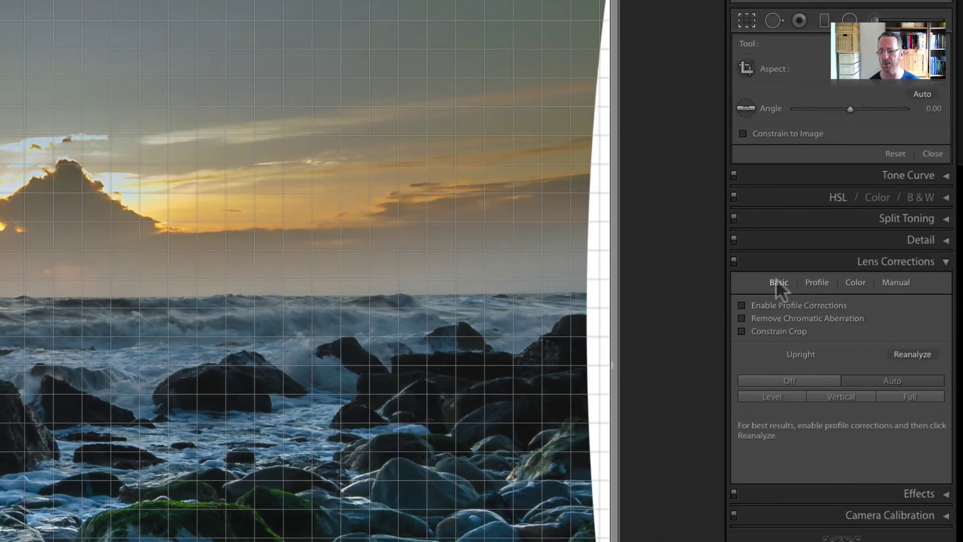
click(733, 262)
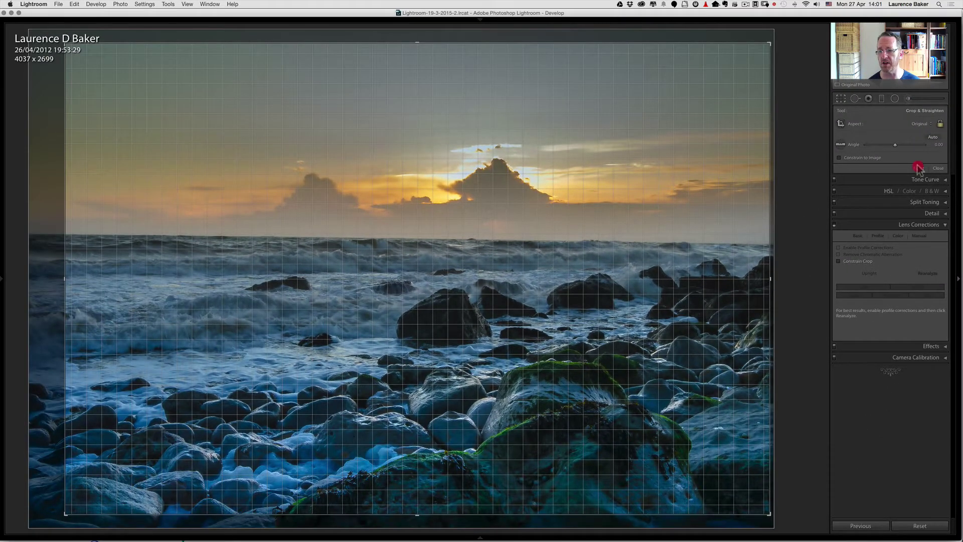
click(918, 168)
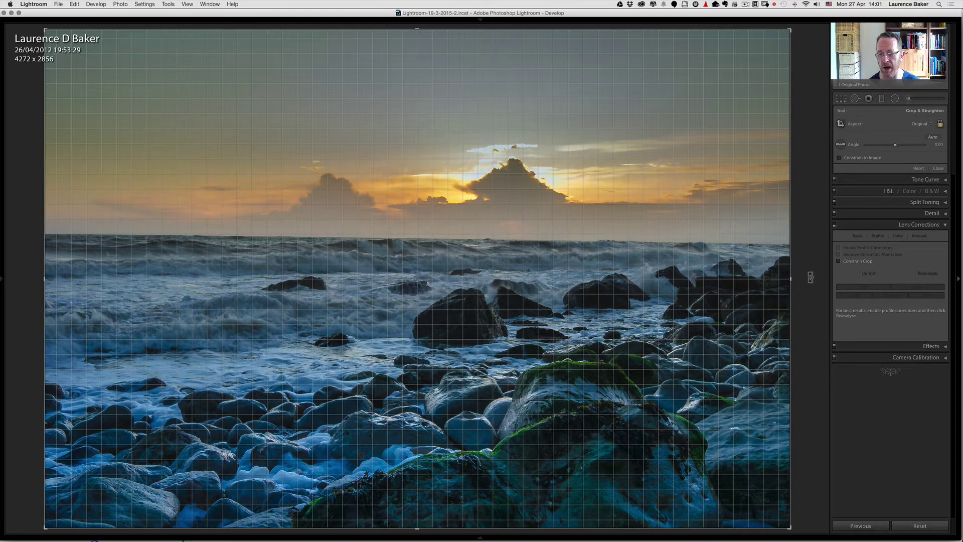
Level the horizon with the Straighten tool, leaving the crop angle at -0.36
drag(807, 270, 811, 262)
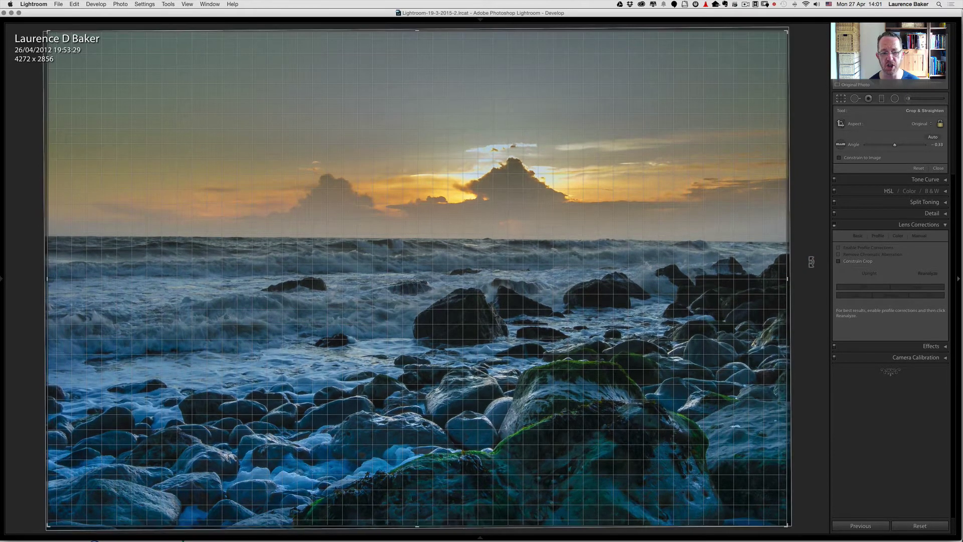
click(840, 145)
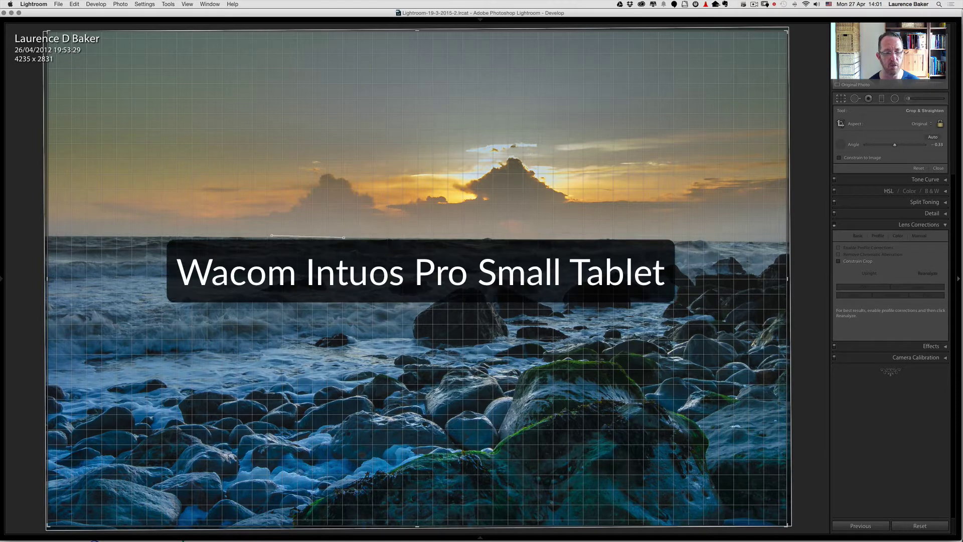
drag(242, 238, 240, 234)
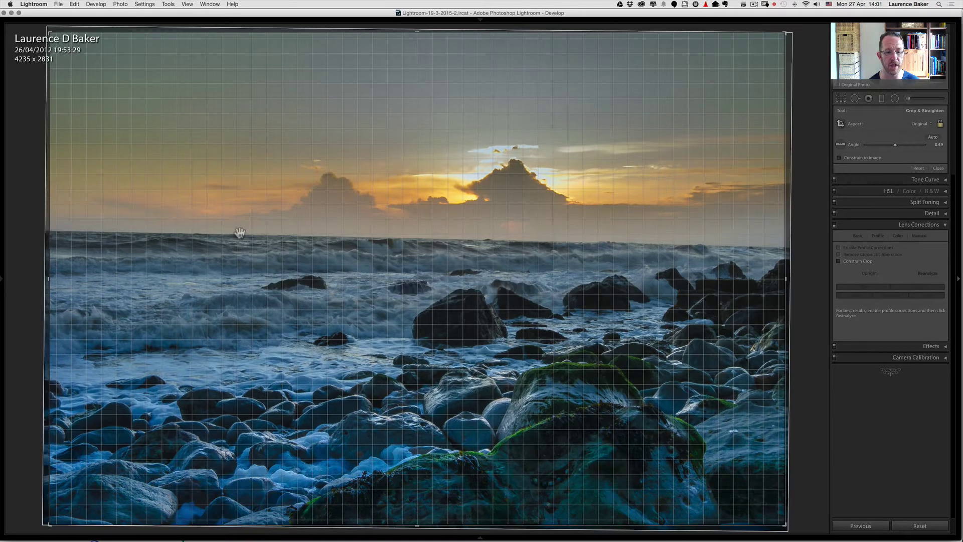
click(840, 145)
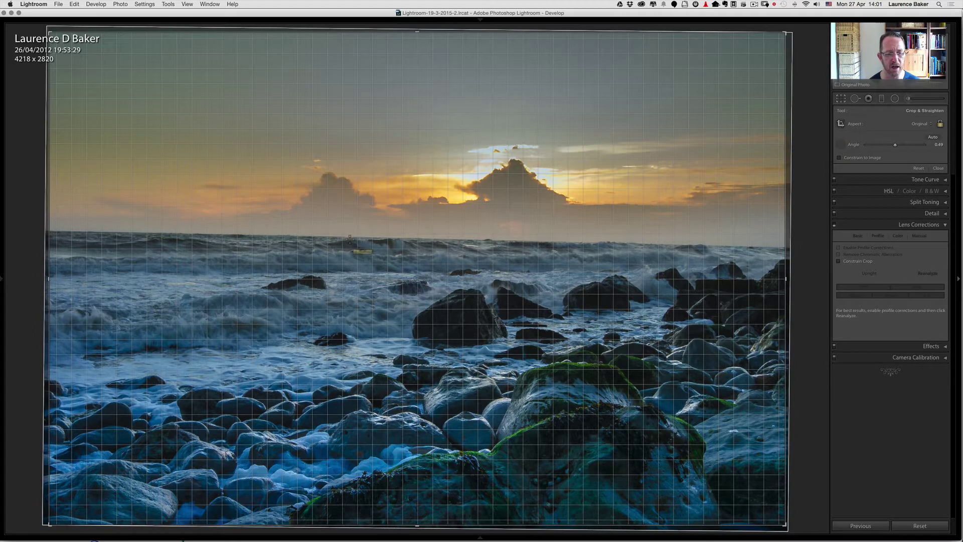
drag(244, 234, 184, 233)
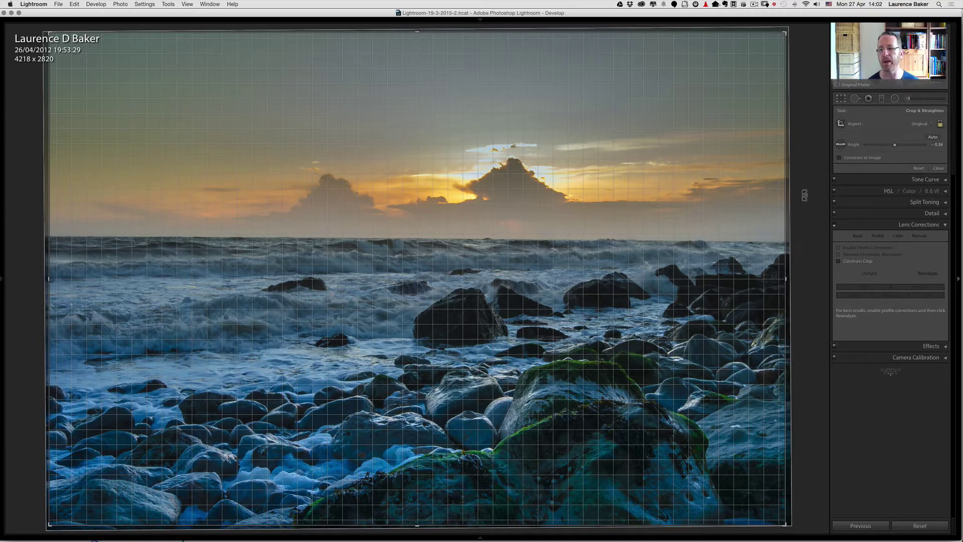
Reset the crop, pull its edges inward, and reposition the photo around the sun and clouds
click(916, 169)
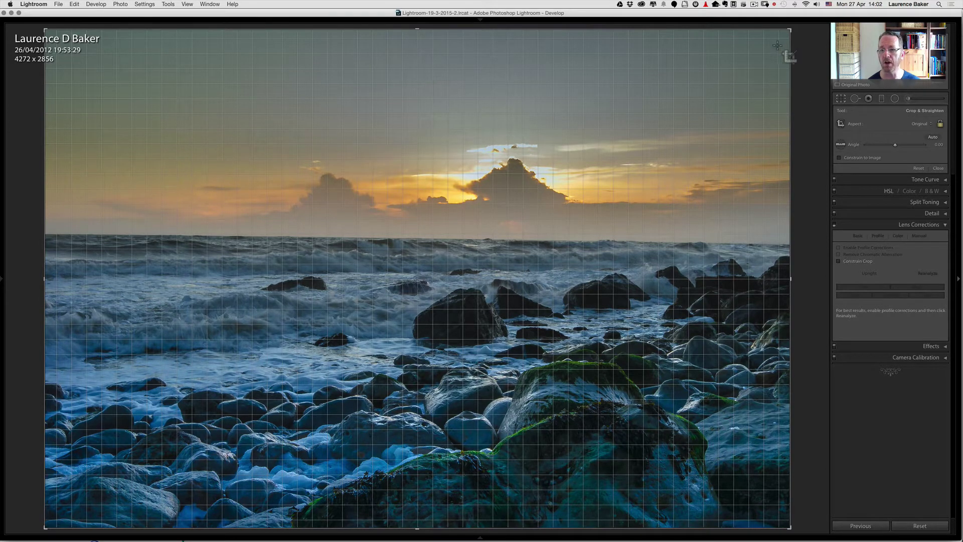
drag(790, 30, 698, 93)
drag(694, 281, 653, 282)
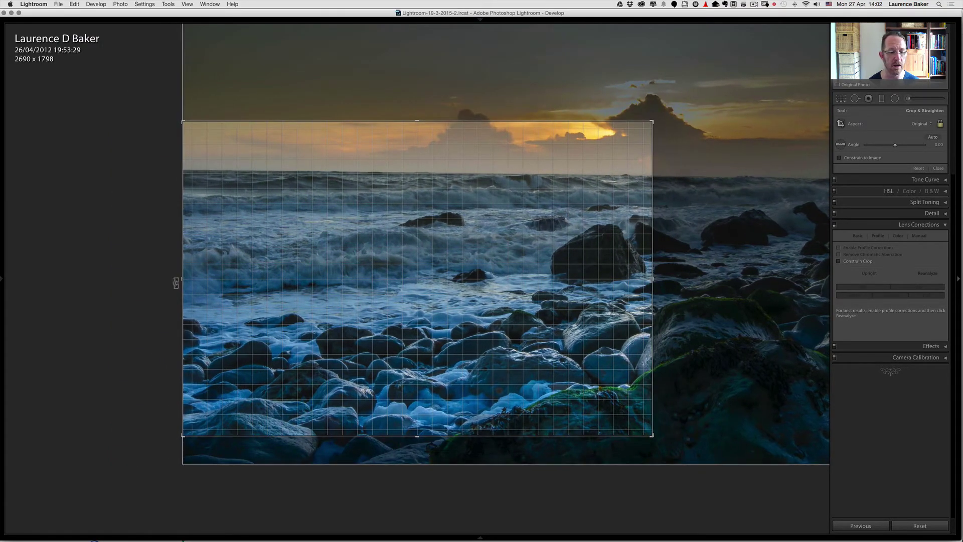
drag(180, 279, 211, 276)
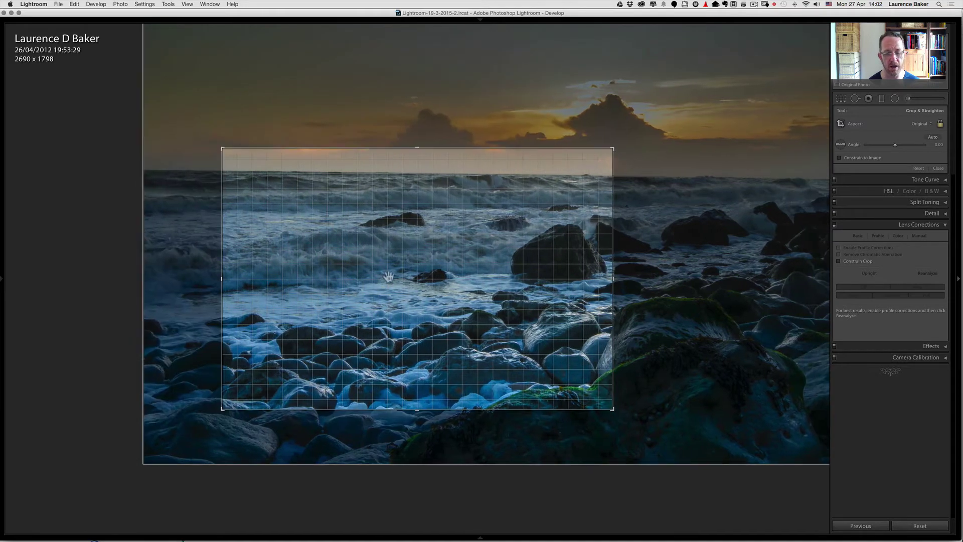
drag(407, 289, 303, 386)
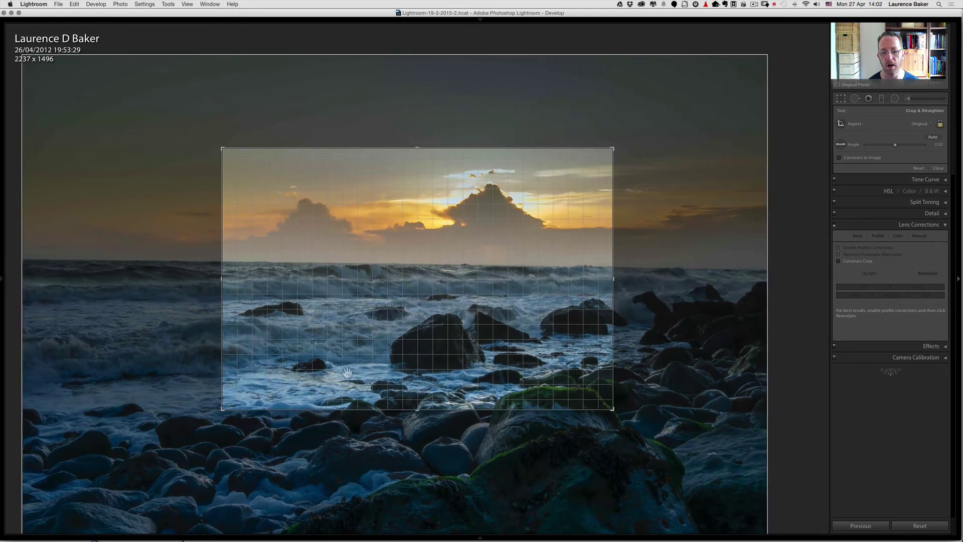
Unlock the aspect ratio and widen the crop to a custom 2585 x 1496 frame
click(941, 125)
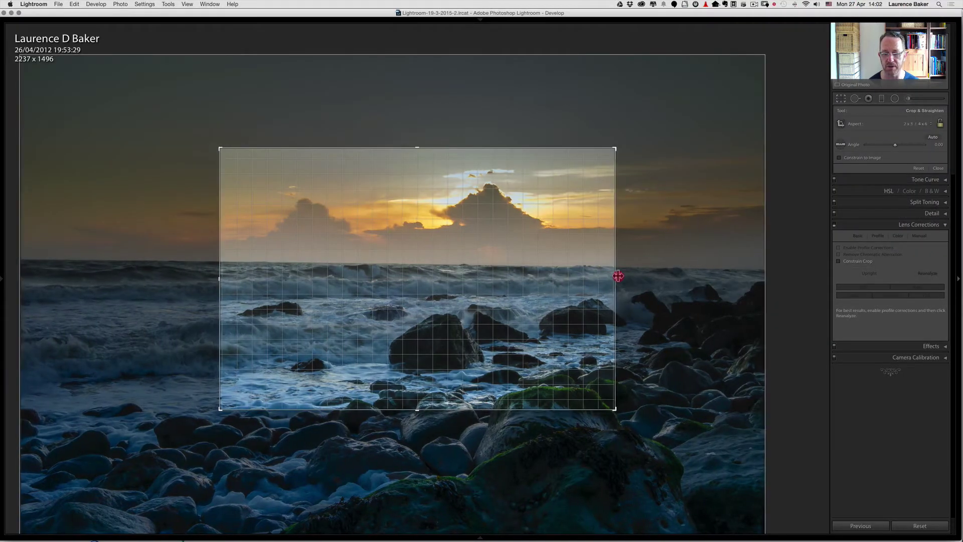
drag(618, 276, 641, 276)
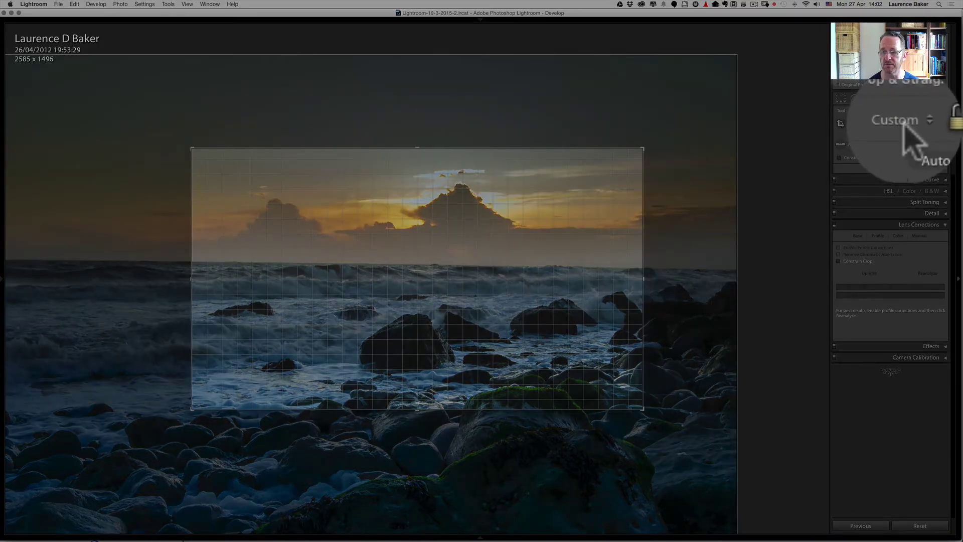
click(926, 124)
click(922, 125)
click(940, 124)
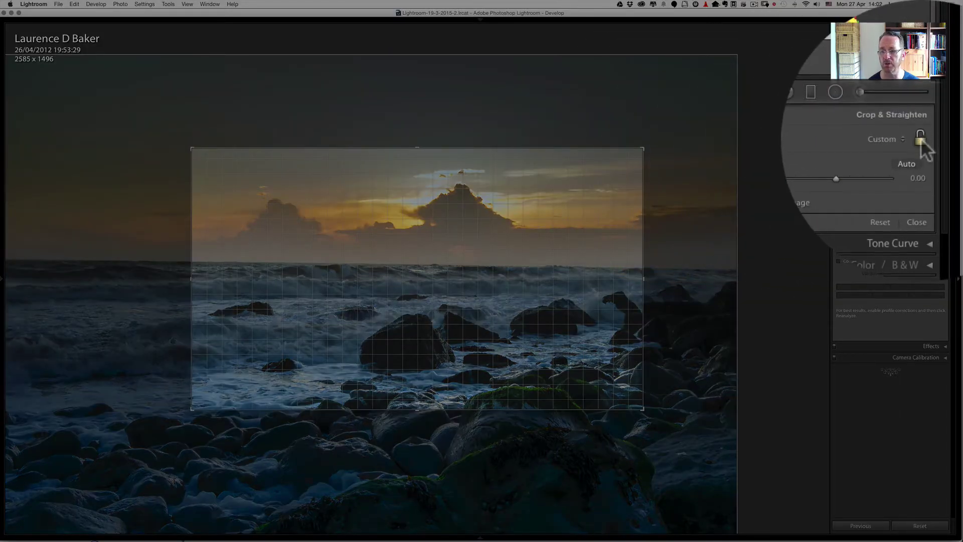
click(921, 138)
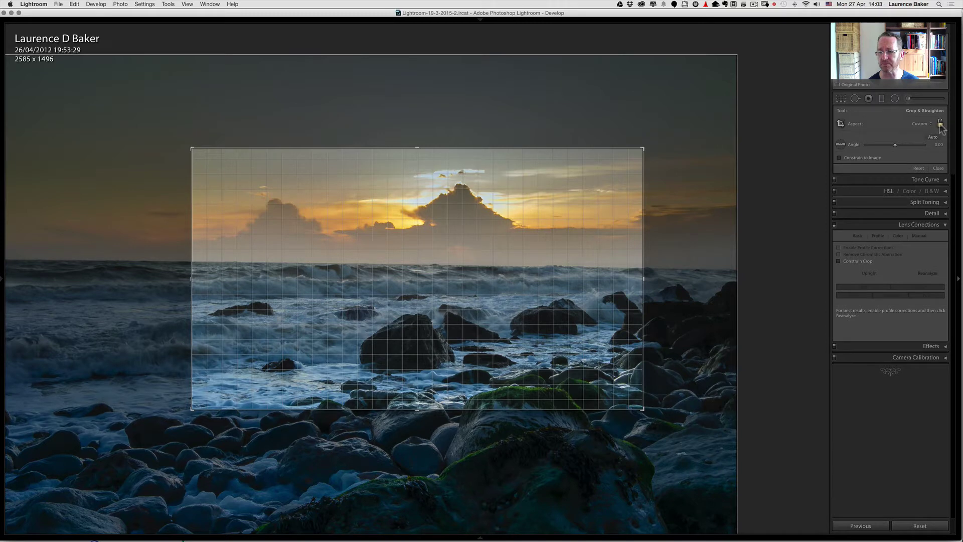
Draw a trial crop rectangle, then reset the crop back to the full 4272 x 2856 photo
click(918, 168)
click(841, 122)
drag(222, 122, 716, 434)
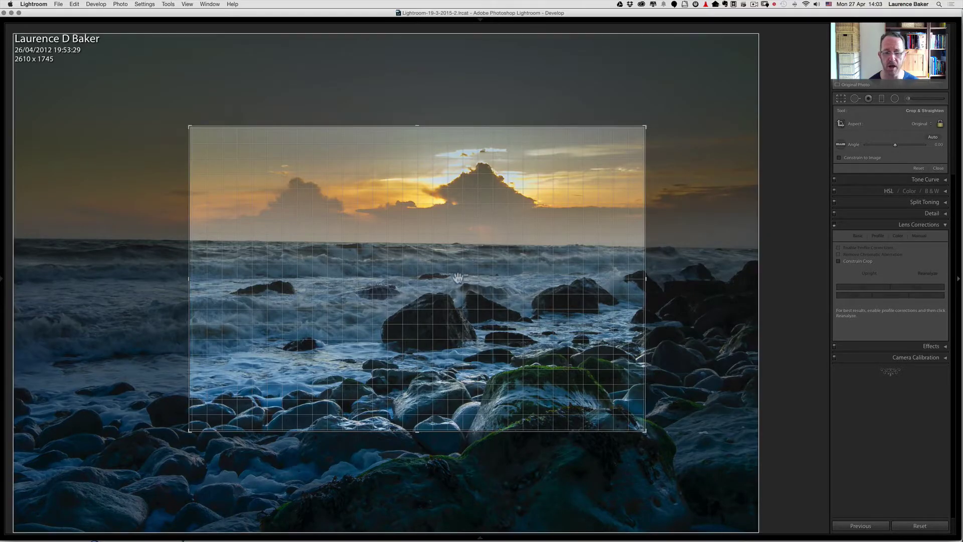
drag(459, 277, 409, 298)
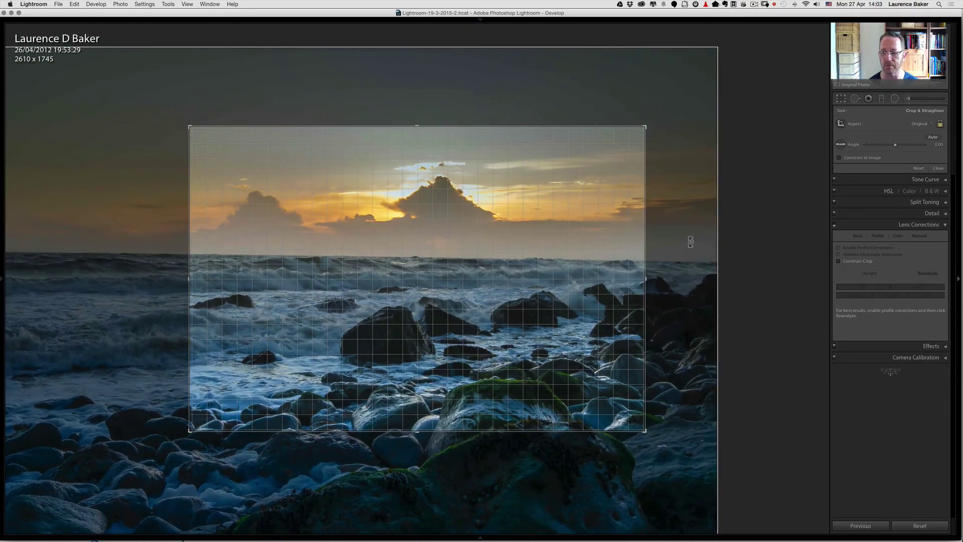
click(915, 169)
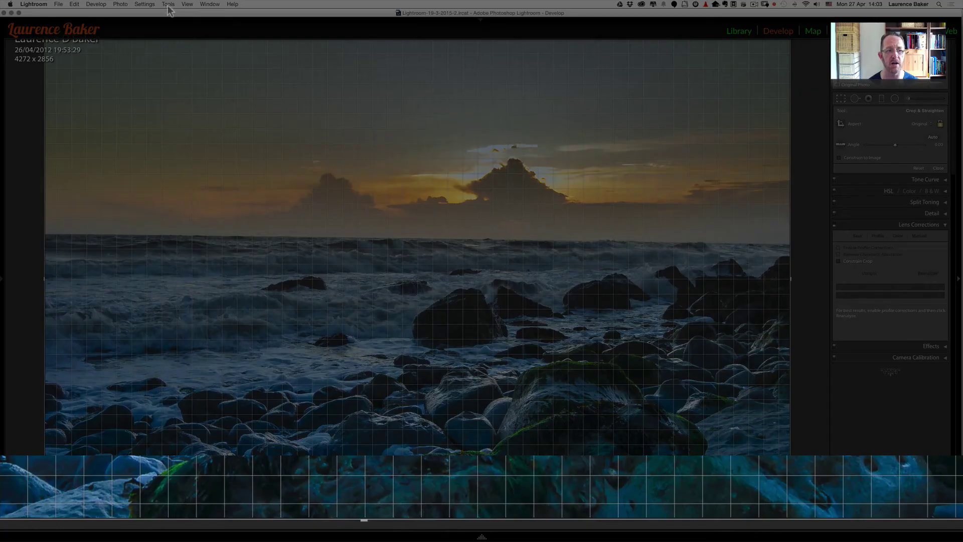
Set the crop guide overlay to Thirds from the Tools menu, then cycle through Diagonal and Triangle
click(168, 4)
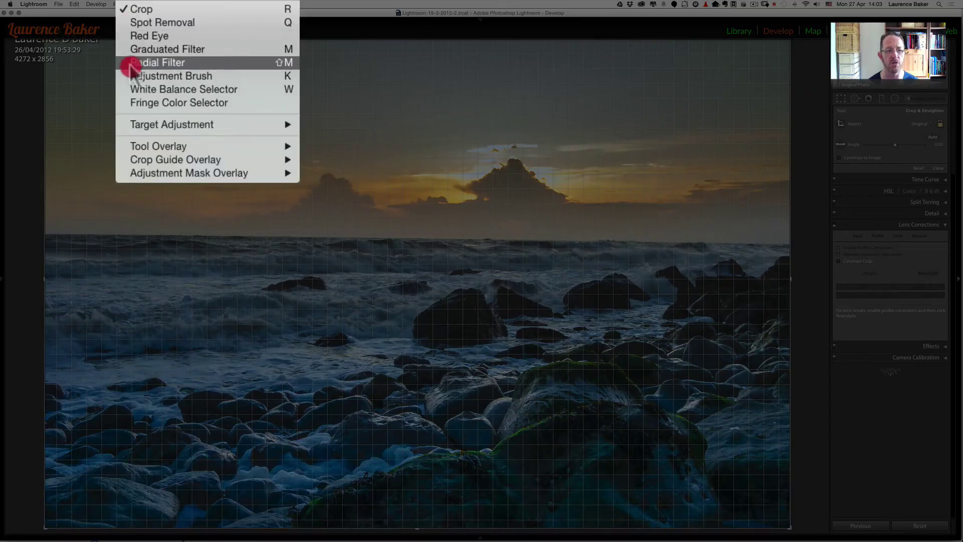
mouse_move(180, 96)
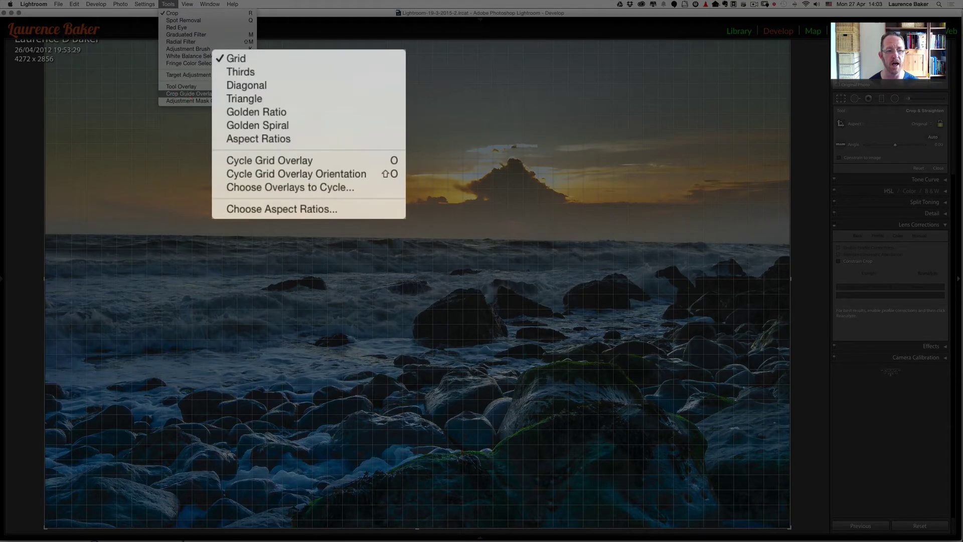
click(236, 71)
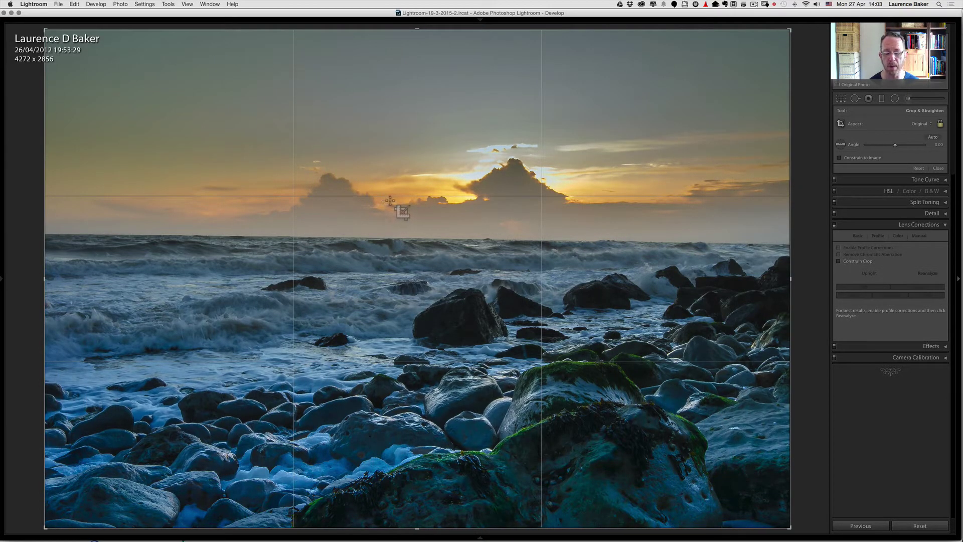
key(o)
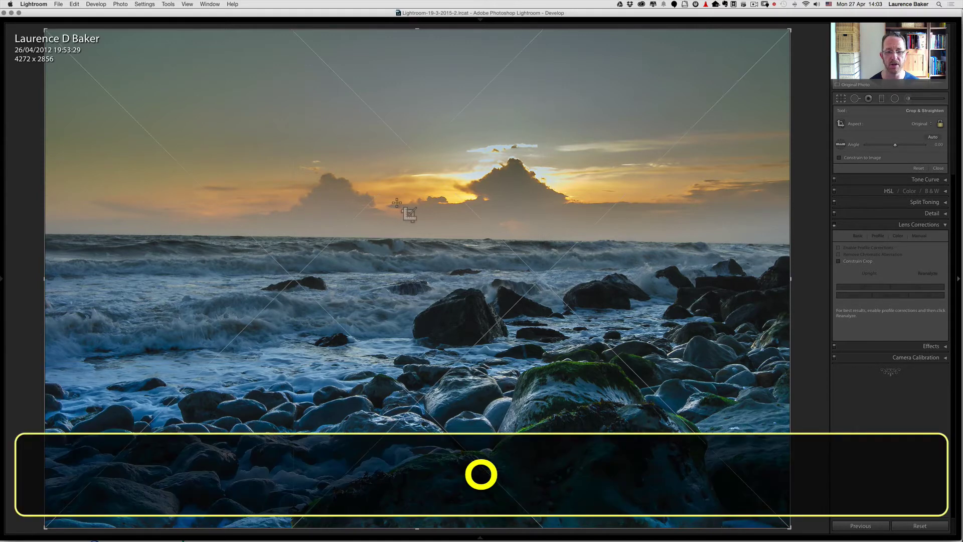
key(o)
key(o)
key(o)
key(o)
key(o)
key(o)
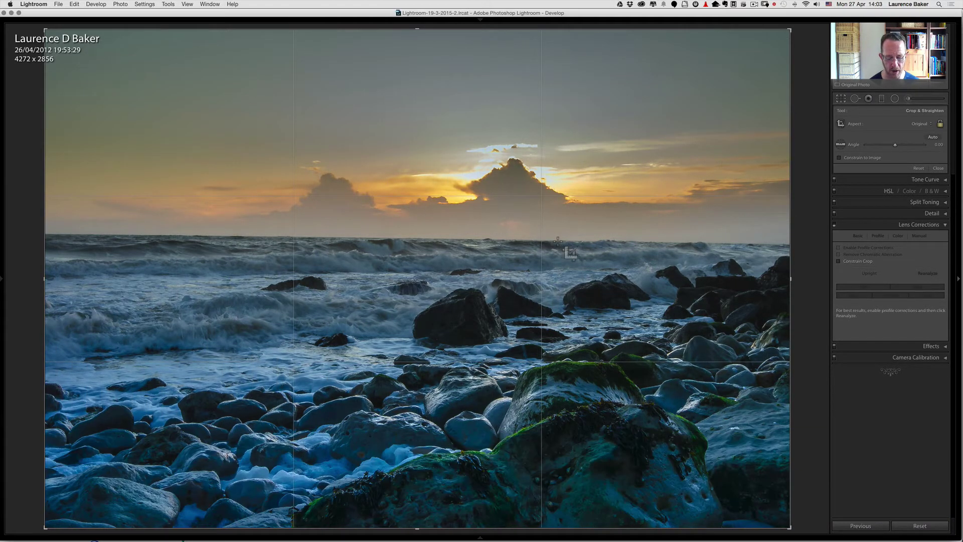
Flip the crop to portrait and back to landscape, then reset it to the full image
key(x)
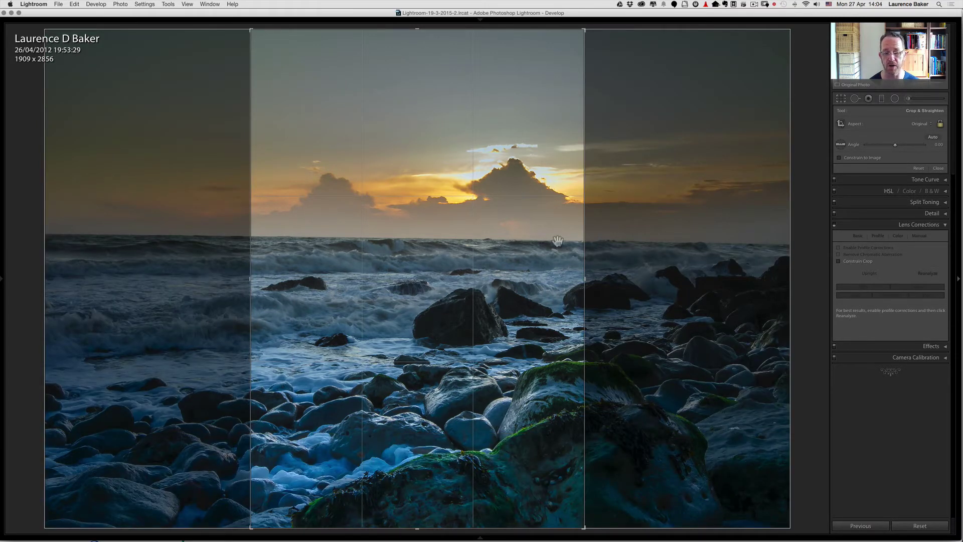
key(x)
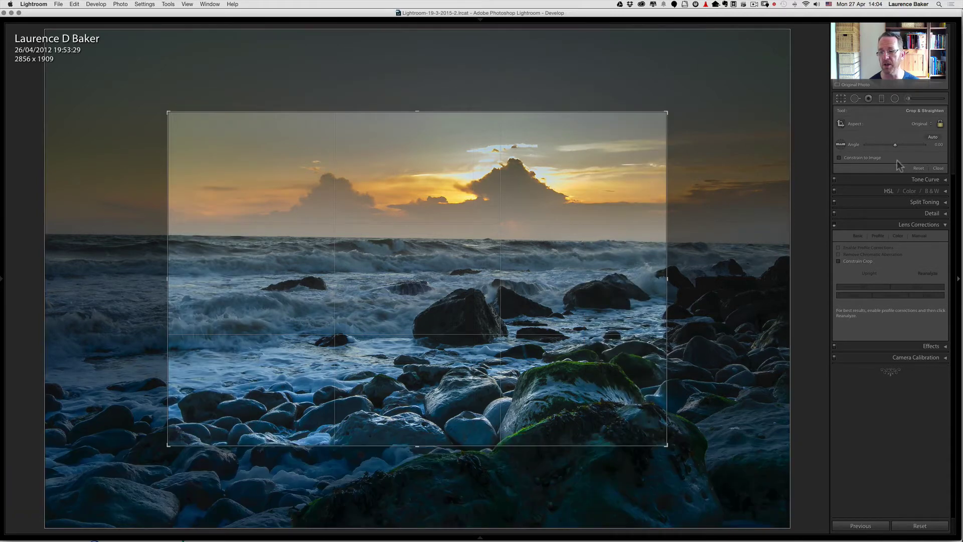
click(917, 168)
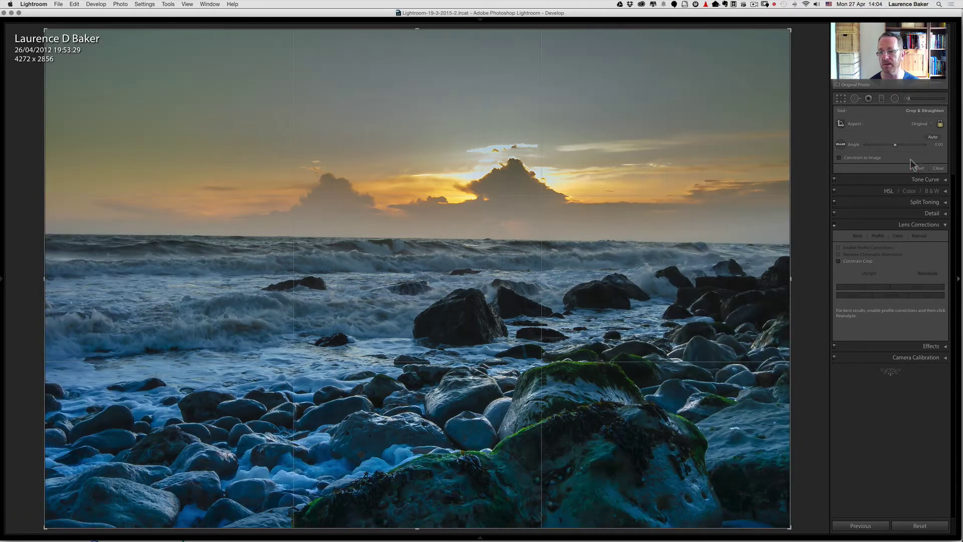
click(395, 207)
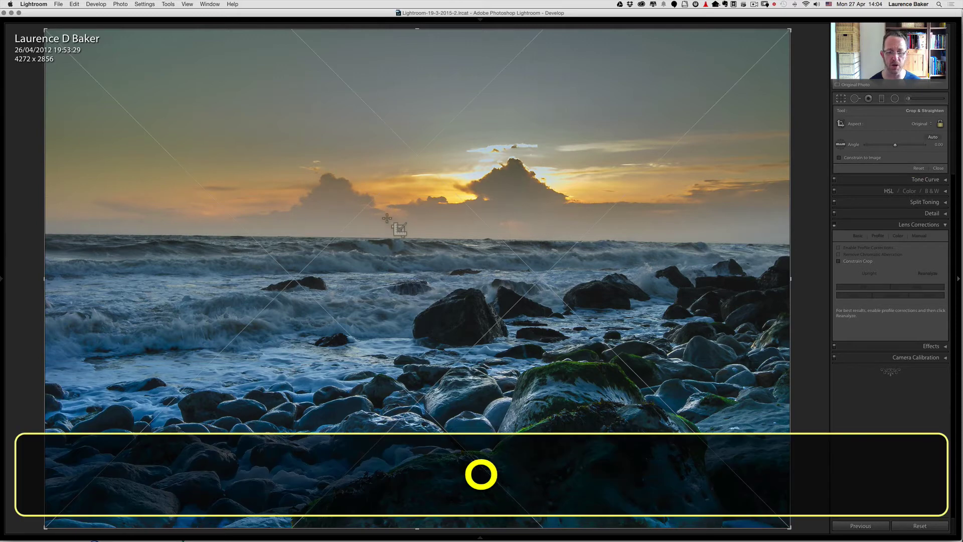
click(385, 224)
Cycle the crop guide overlays until the Golden Spiral is shown
key(o)
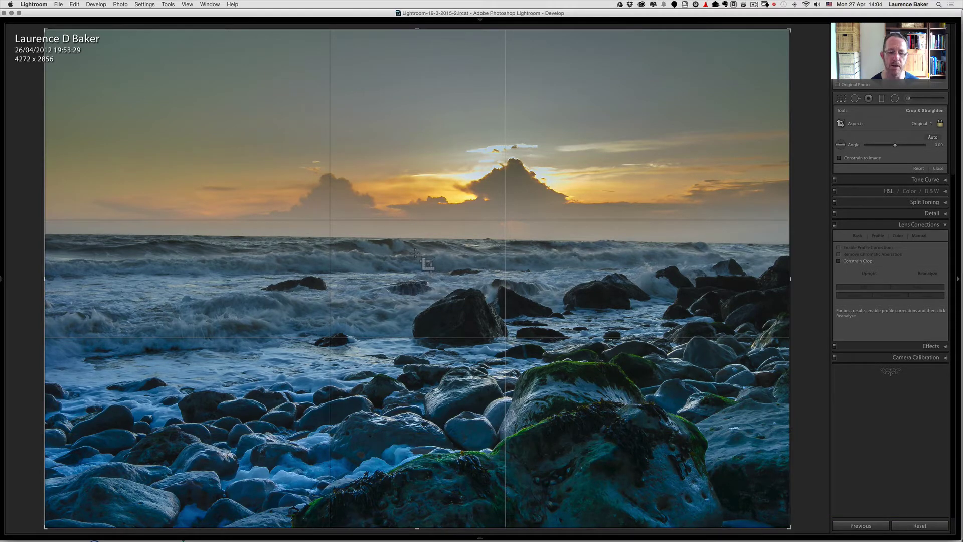
key(o)
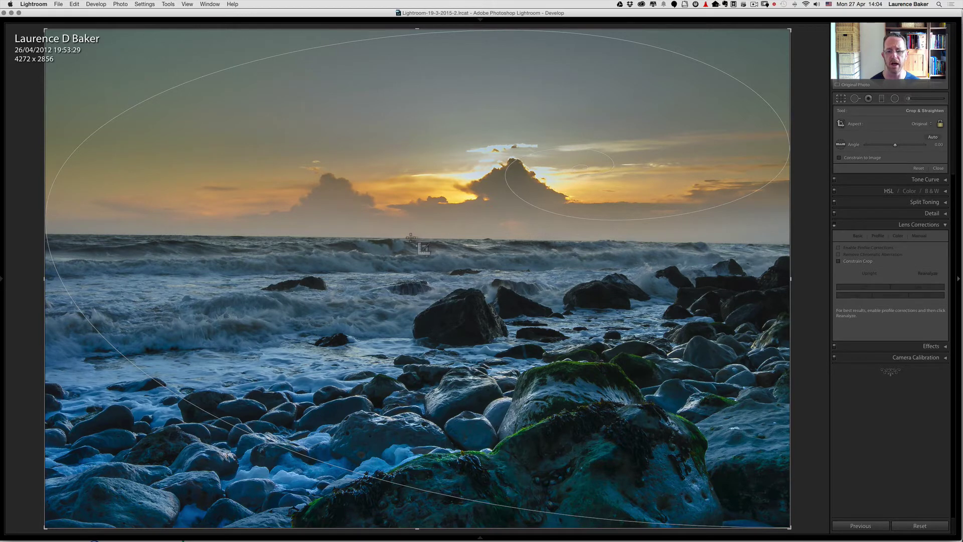
key(o)
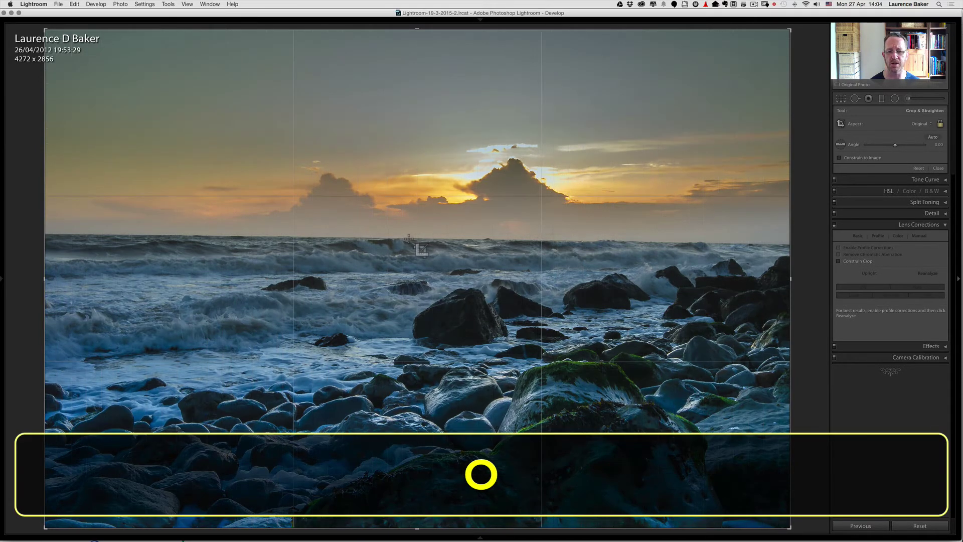
key(o)
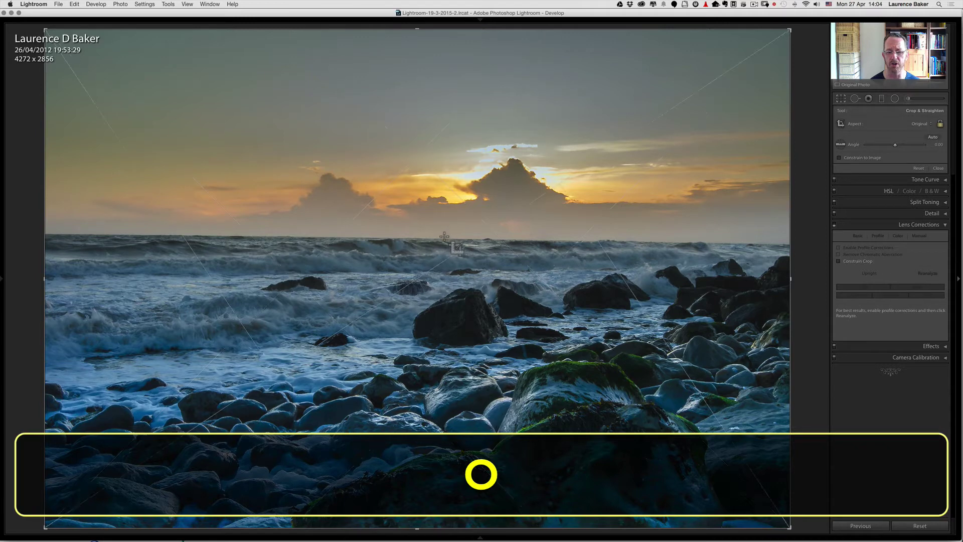
key(o)
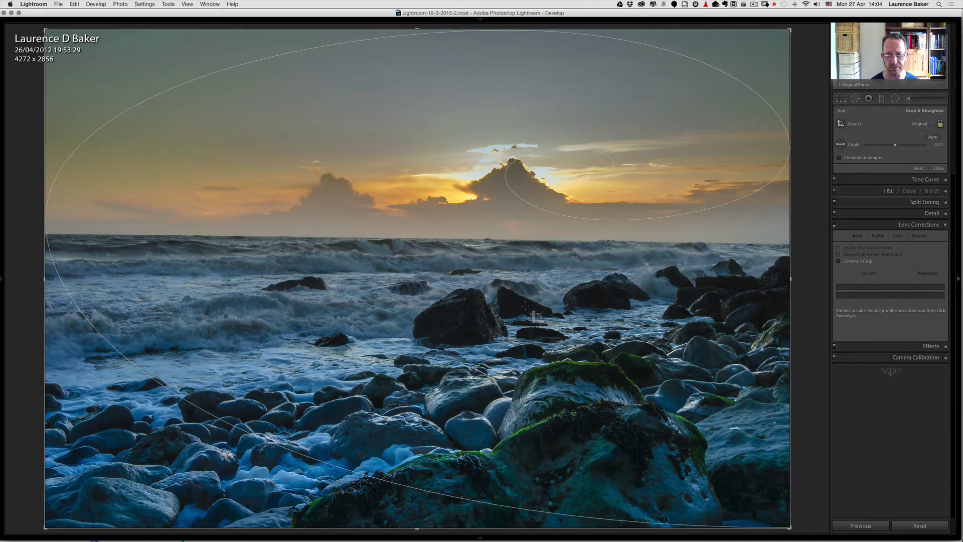
Rotate the golden spiral's orientation, then switch the crop guide to the Aspect Ratios overlay
click(170, 5)
mouse_move(189, 94)
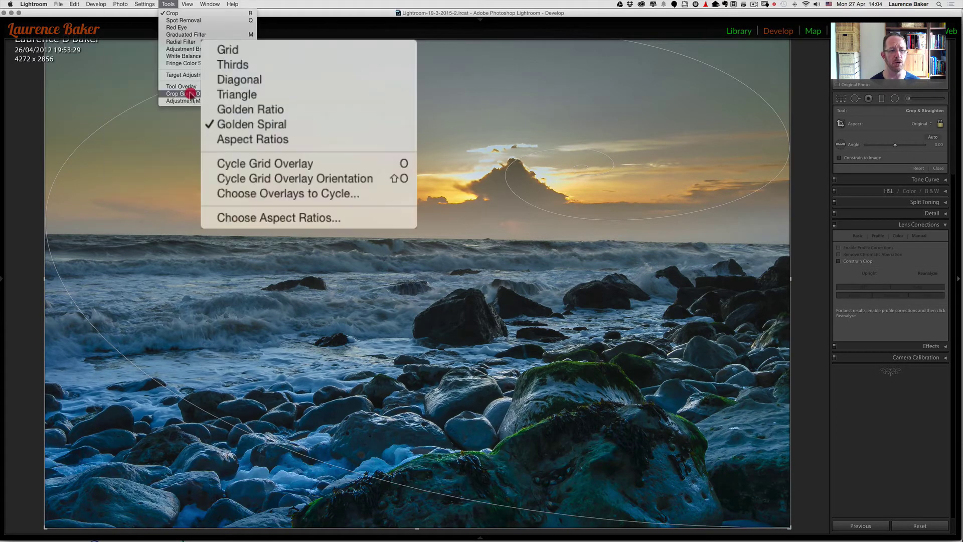
click(266, 180)
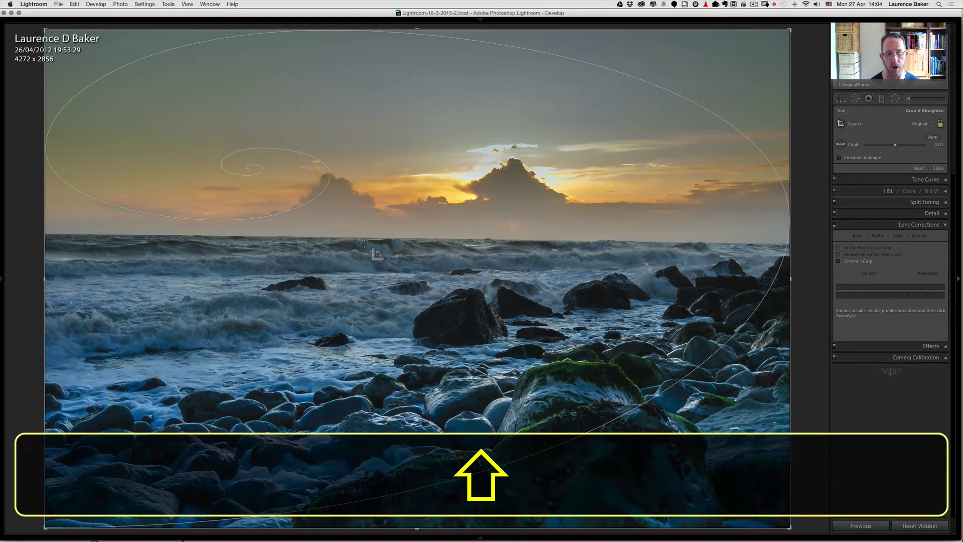
key(shift+o)
key(shift+o)
key(shift+o)
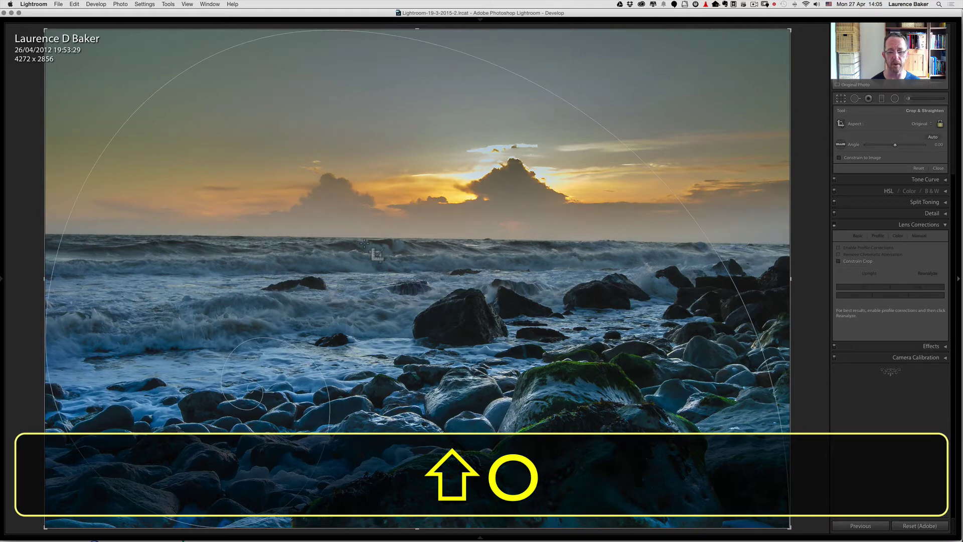
key(shift+o)
key(shift+o)
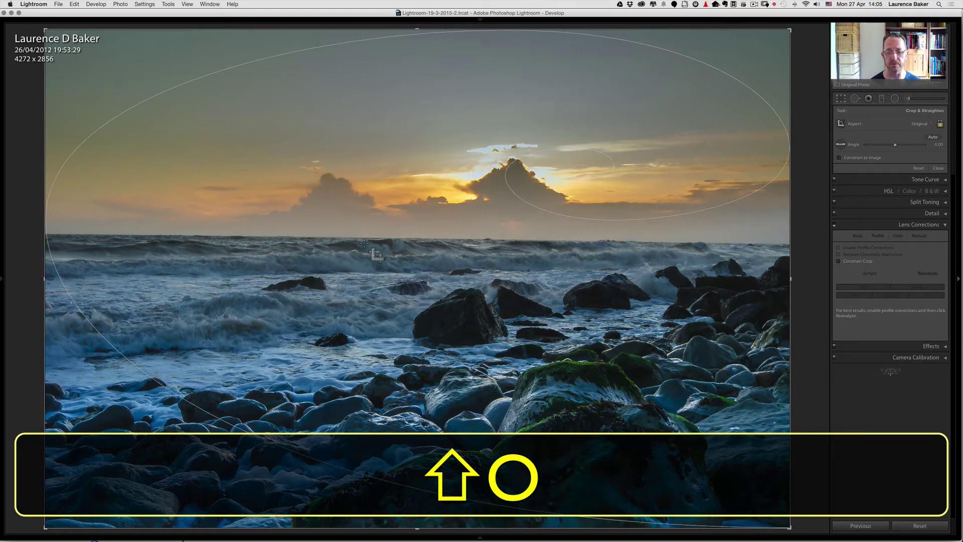
key(shift)
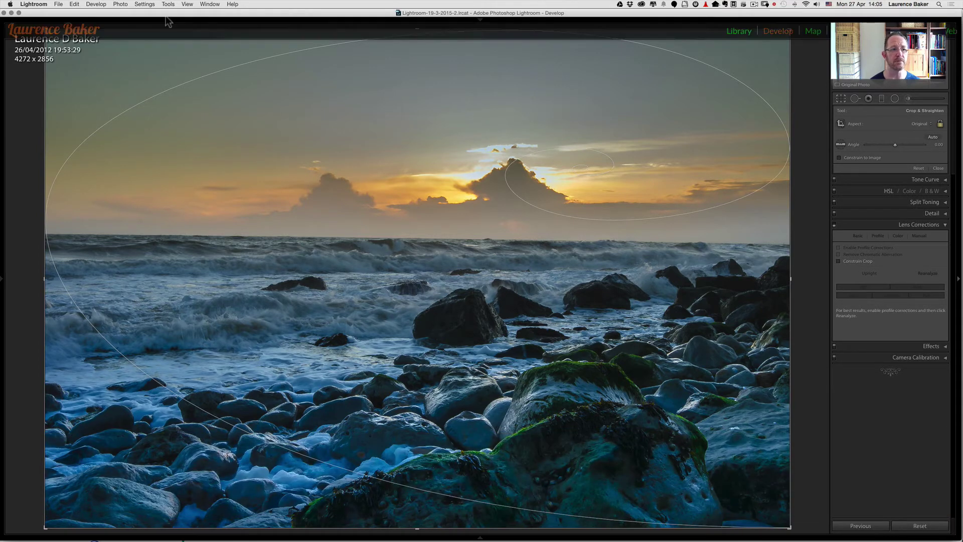
key(o)
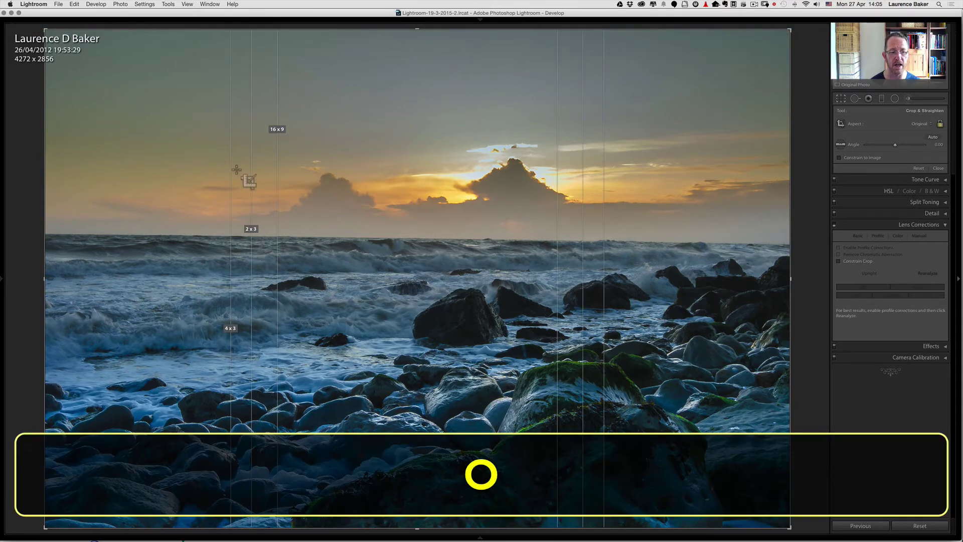
Draw a tighter landscape crop across the photo and commit it at 2847 x 1904
click(168, 4)
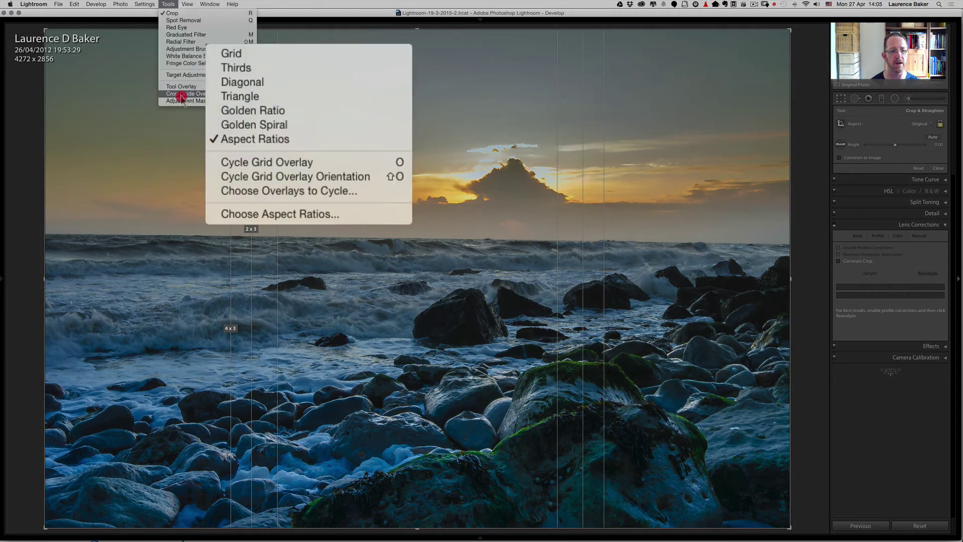
click(270, 215)
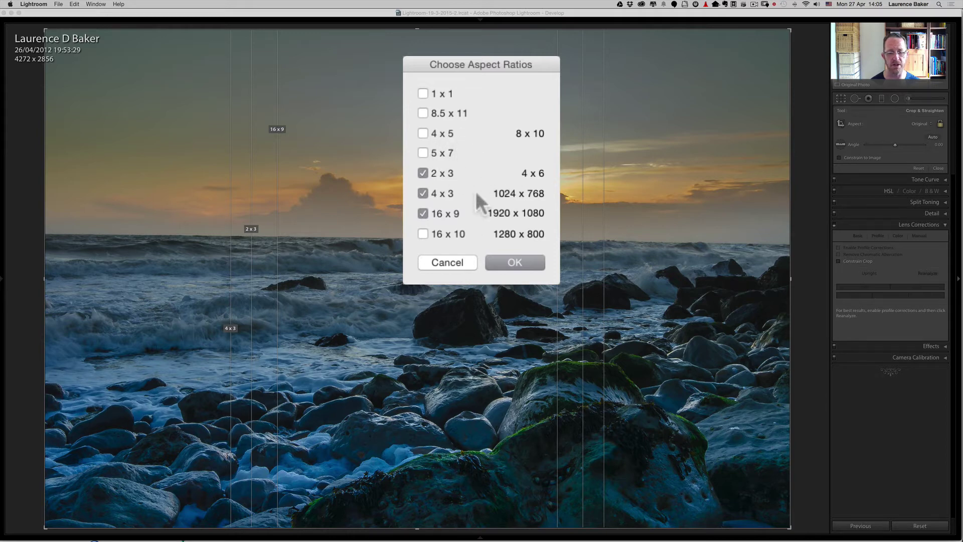
click(450, 261)
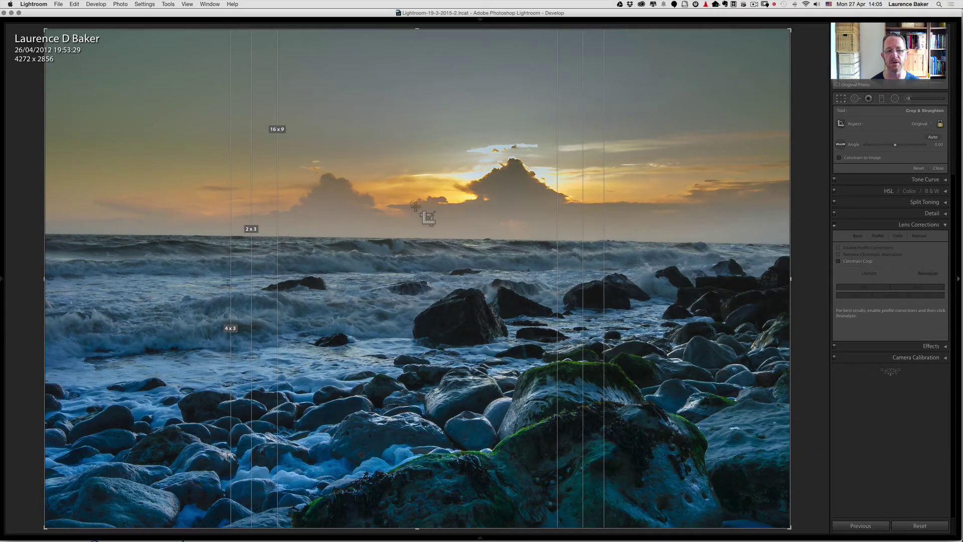
drag(155, 94, 705, 426)
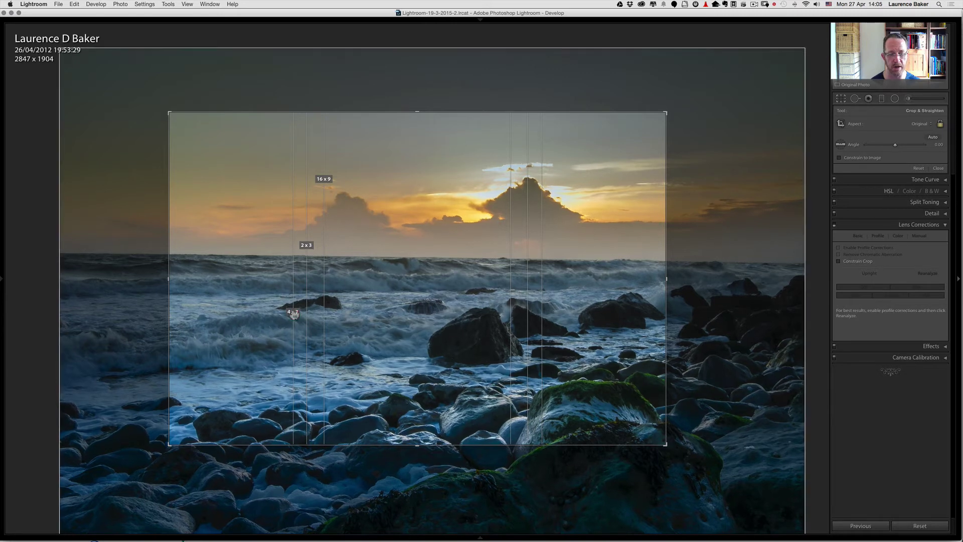
key(Return)
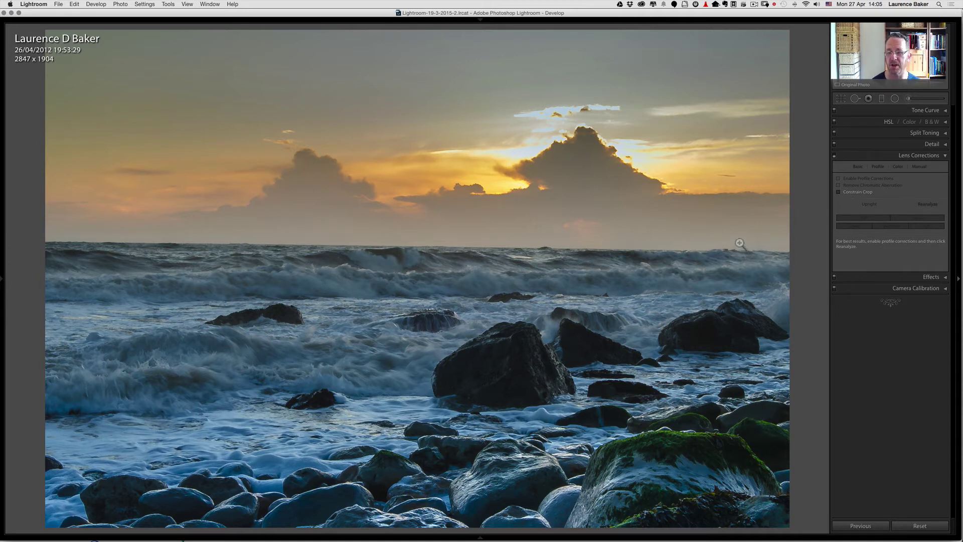
Reopen the crop, reset it to the full 4272 x 2856 photo, and show the Thirds overlay
key(r)
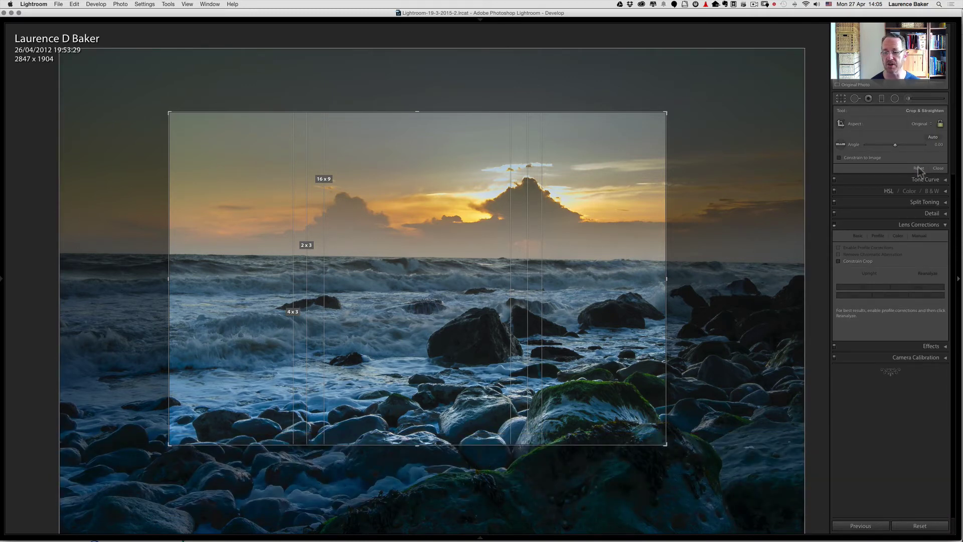
click(917, 168)
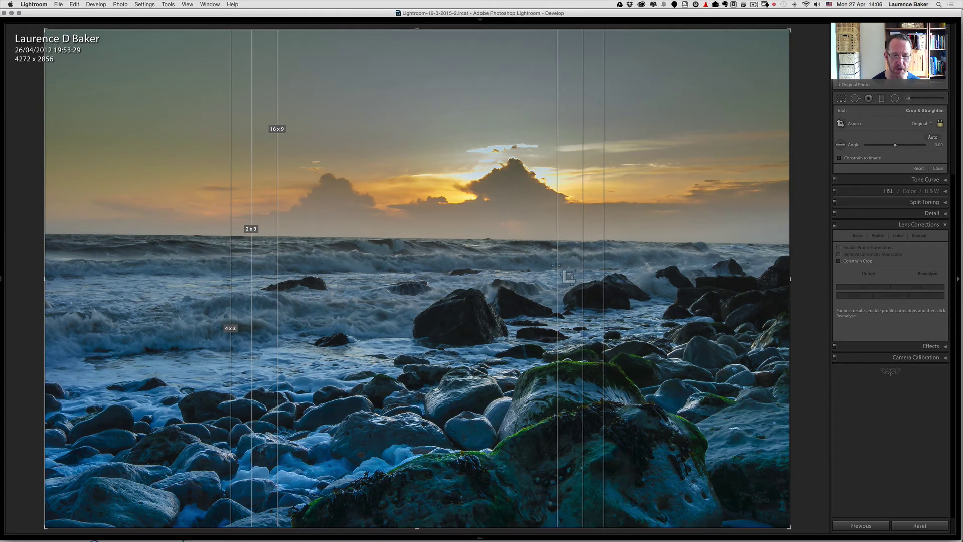
key(x)
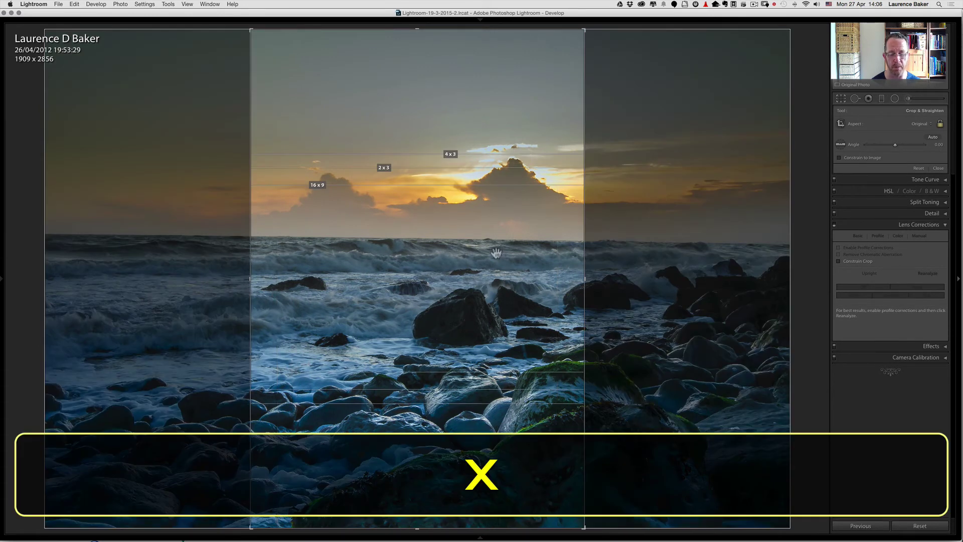
key(x)
key(x)
key(x)
key(o)
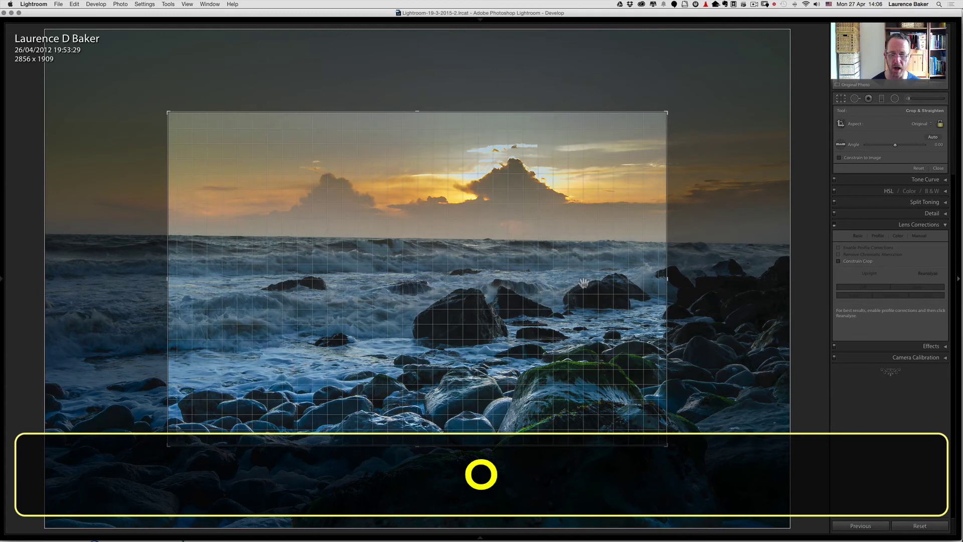
key(o)
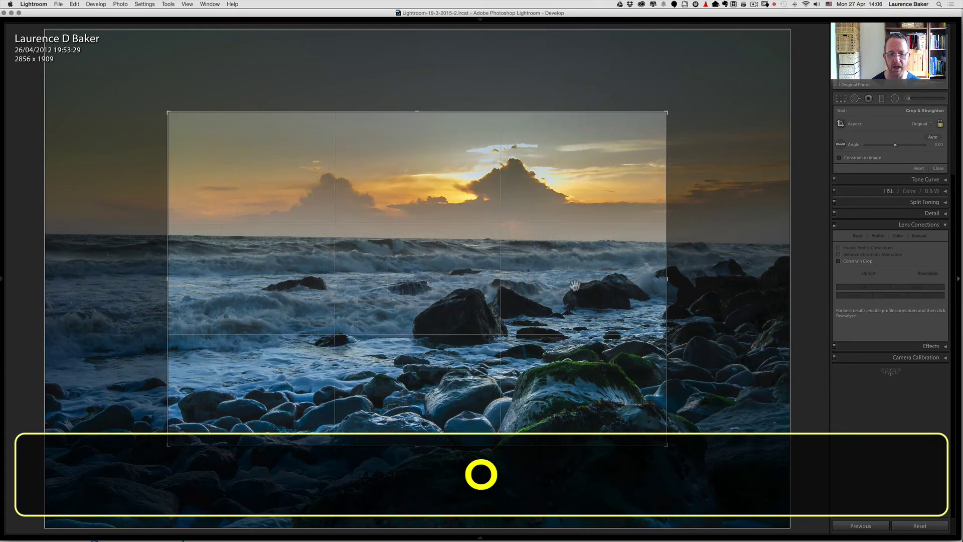
click(911, 168)
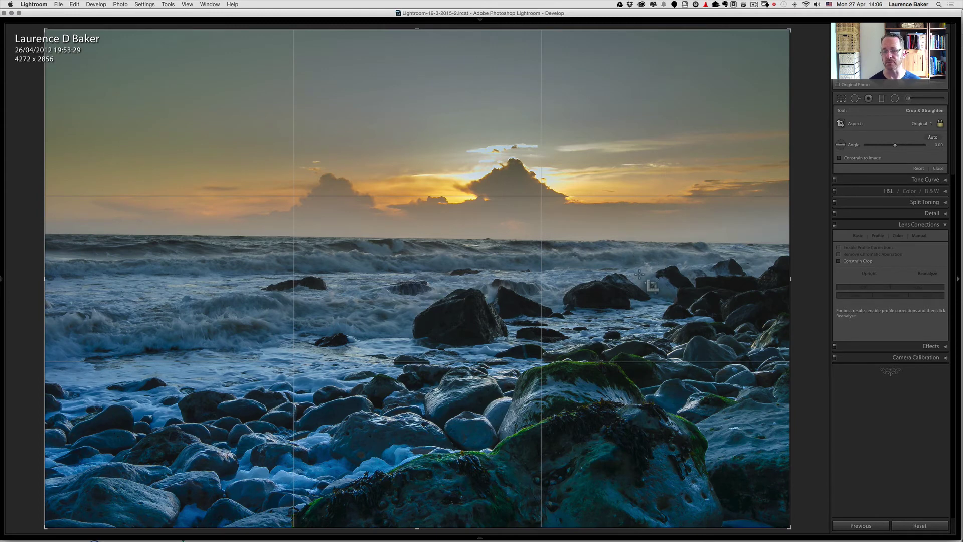
click(168, 5)
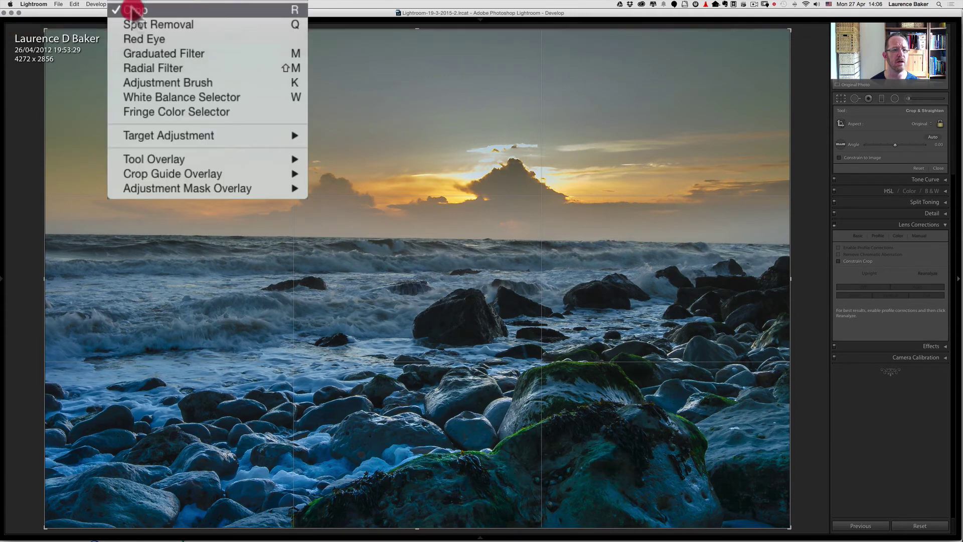
mouse_move(184, 95)
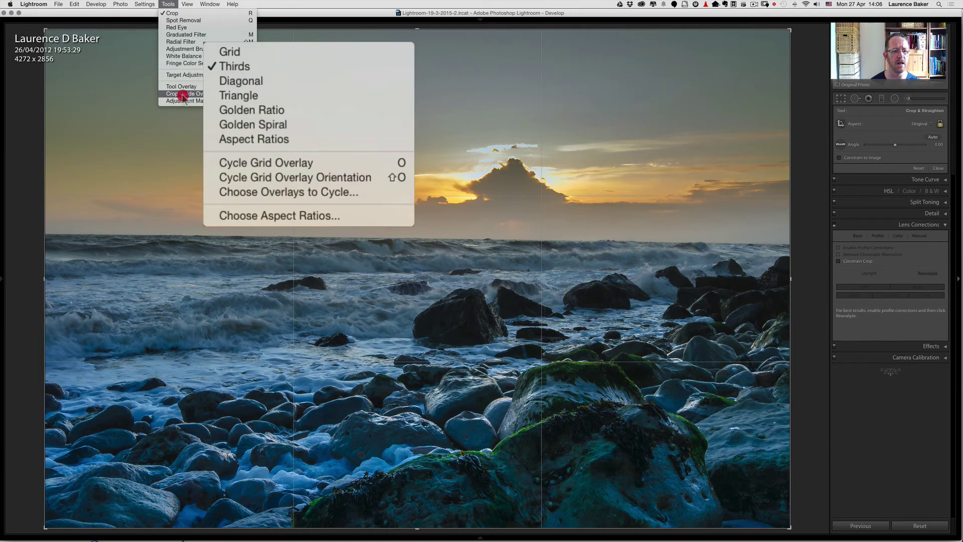
click(261, 191)
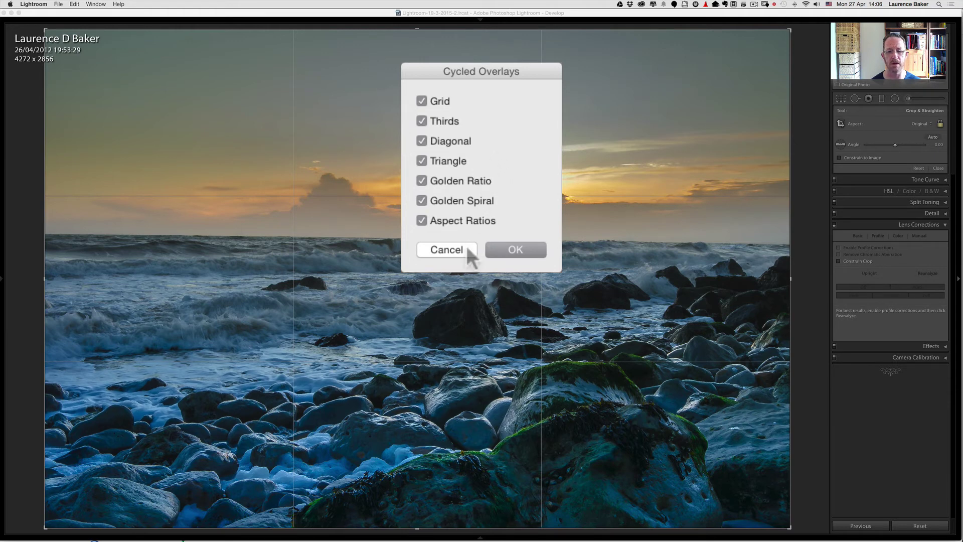
click(444, 253)
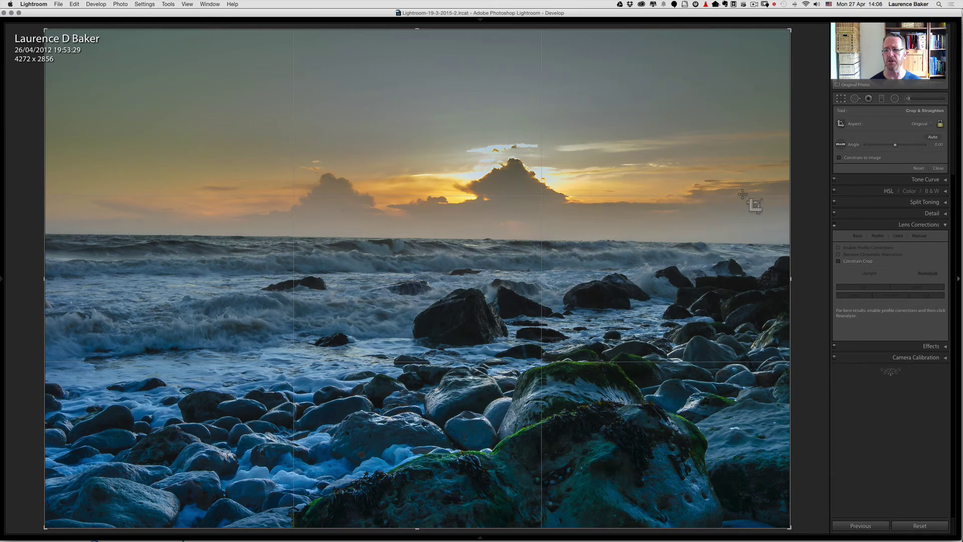
Try a shrunken 8.5 x 11 crop, then reset to the full photo and list the aspect presets
click(917, 123)
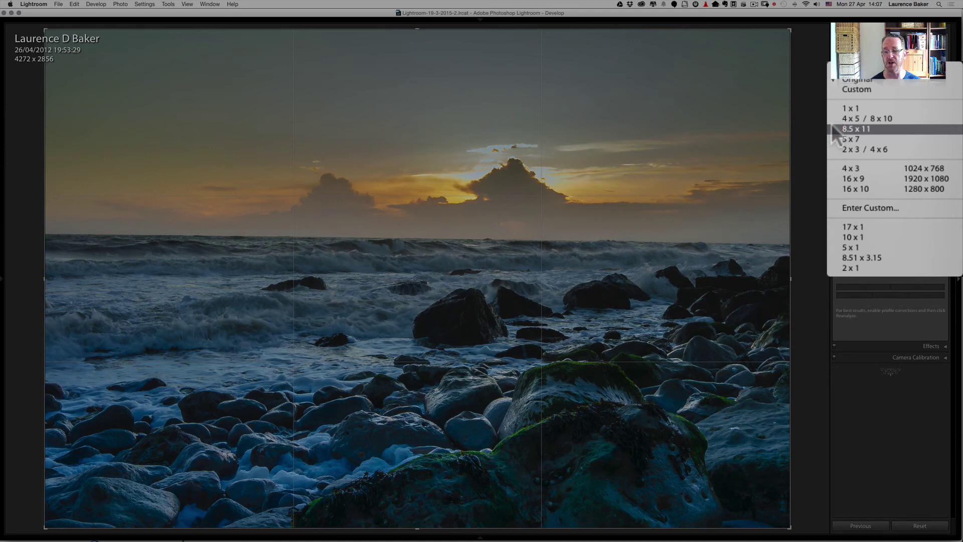
click(852, 79)
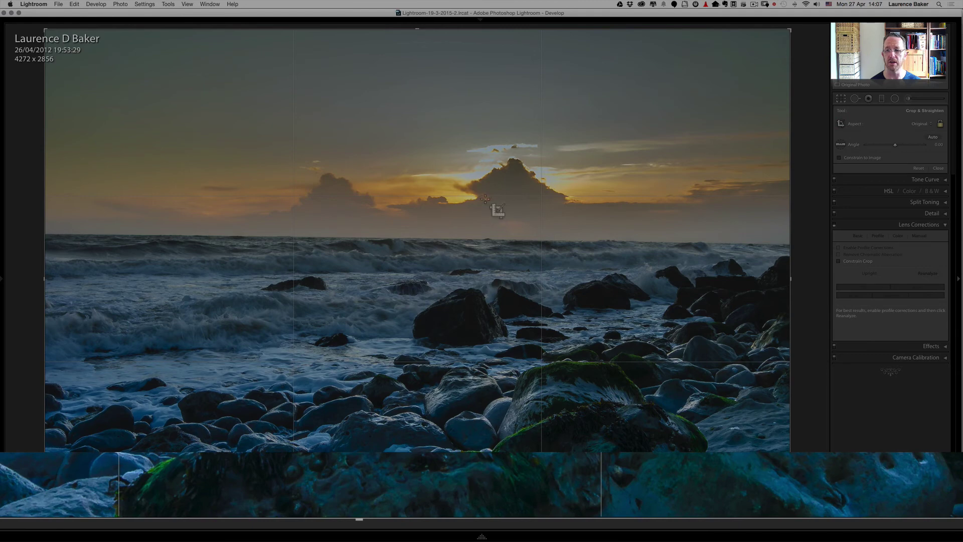
click(915, 129)
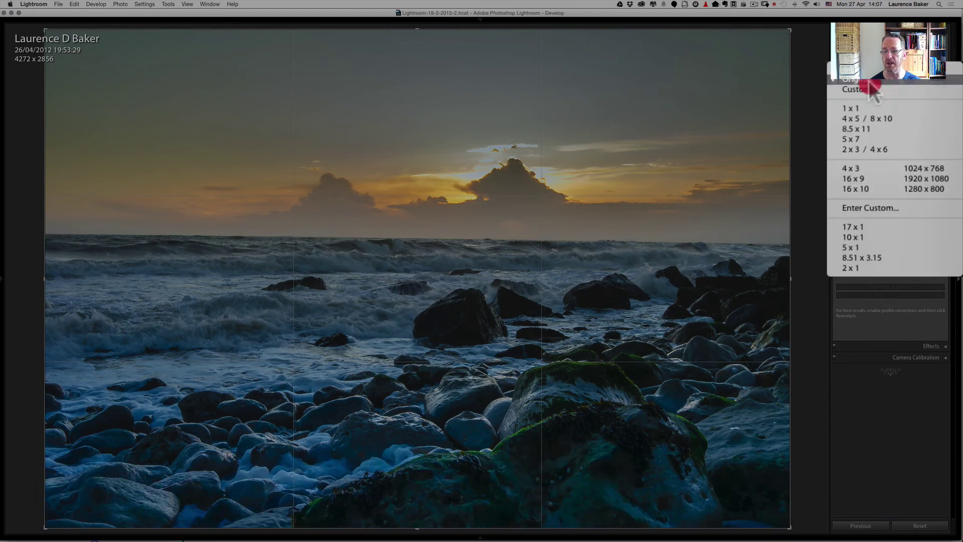
click(863, 127)
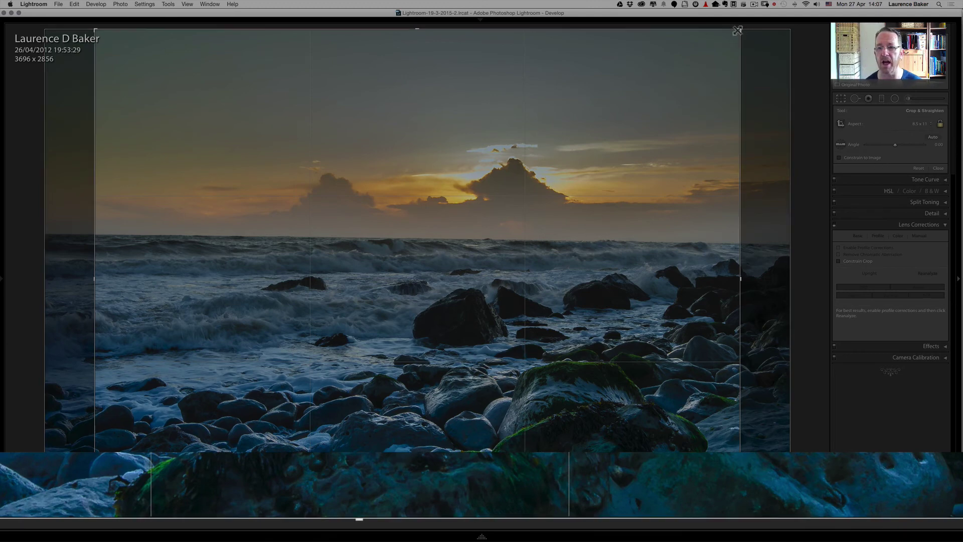
drag(738, 32, 692, 96)
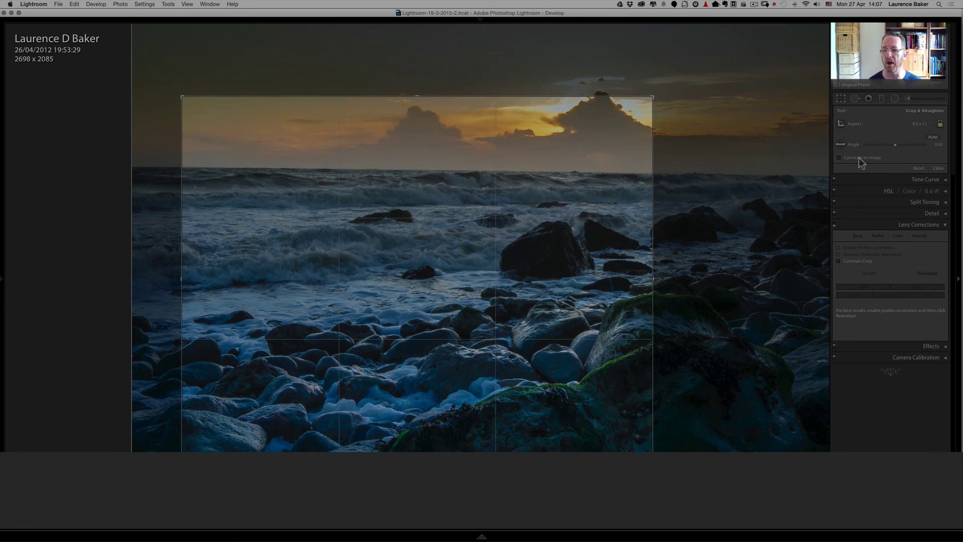
click(917, 170)
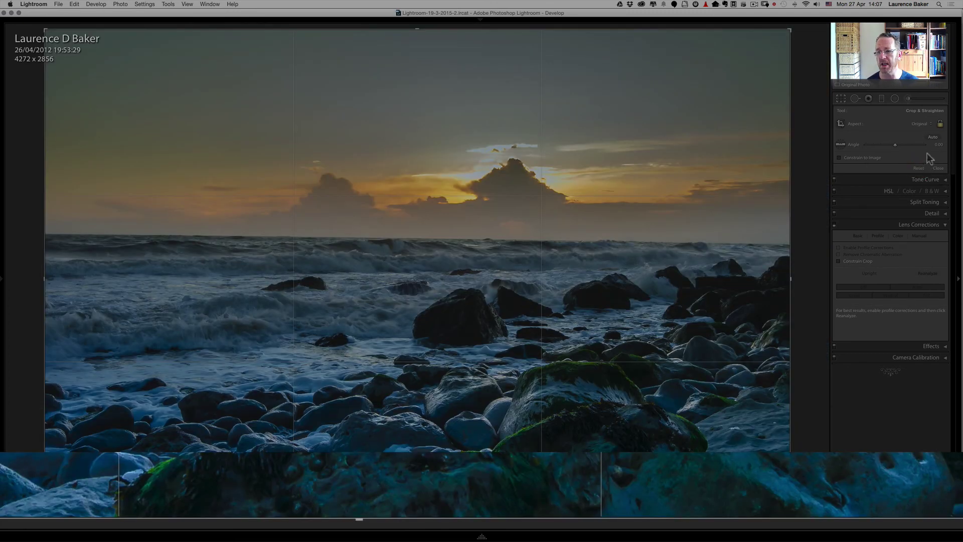
click(919, 124)
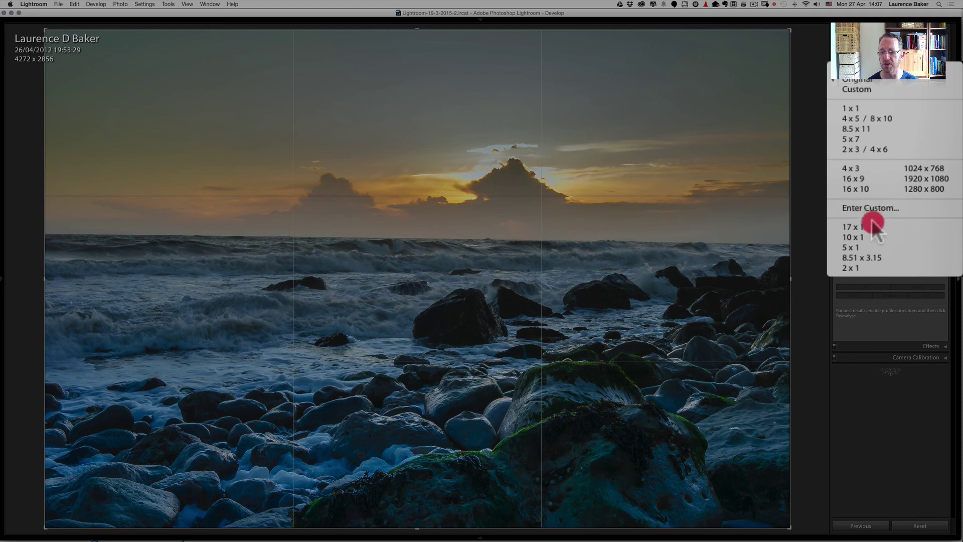
Apply a 2 x 1 panoramic crop with the photo shifted slightly upward inside it
click(851, 269)
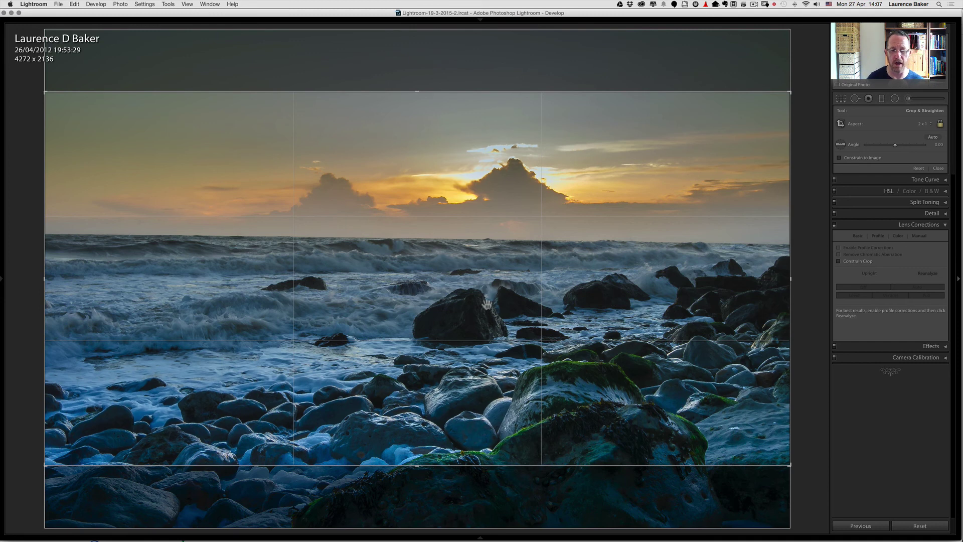
drag(414, 303, 415, 290)
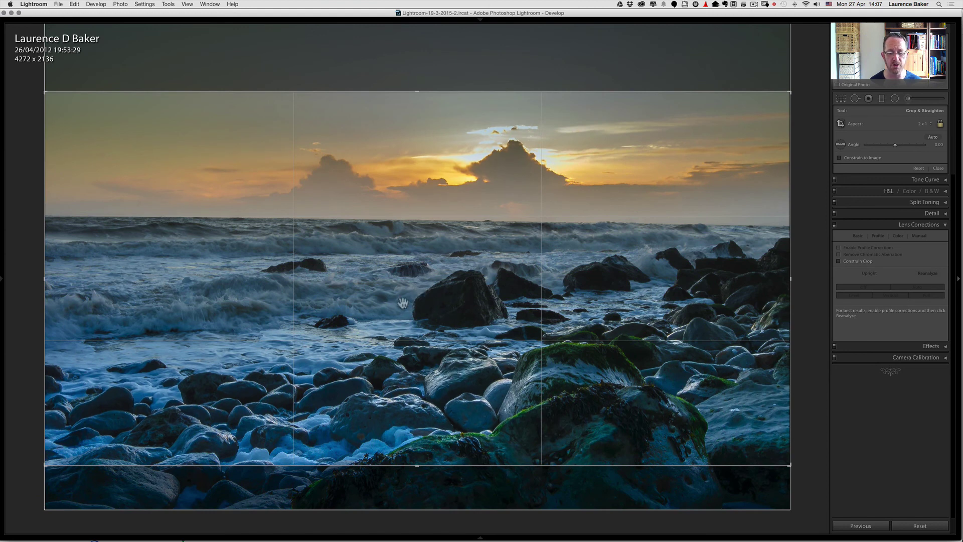
drag(402, 304, 403, 302)
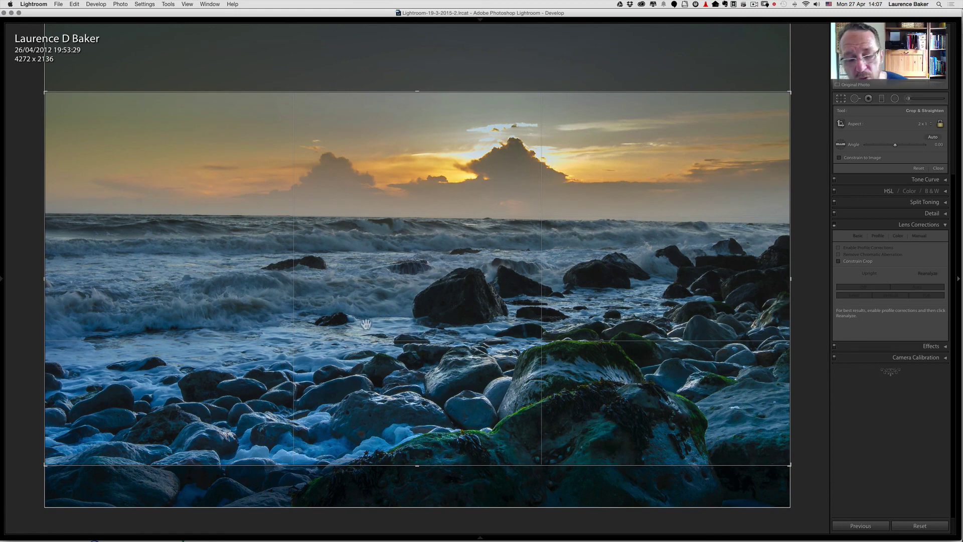
key(Return)
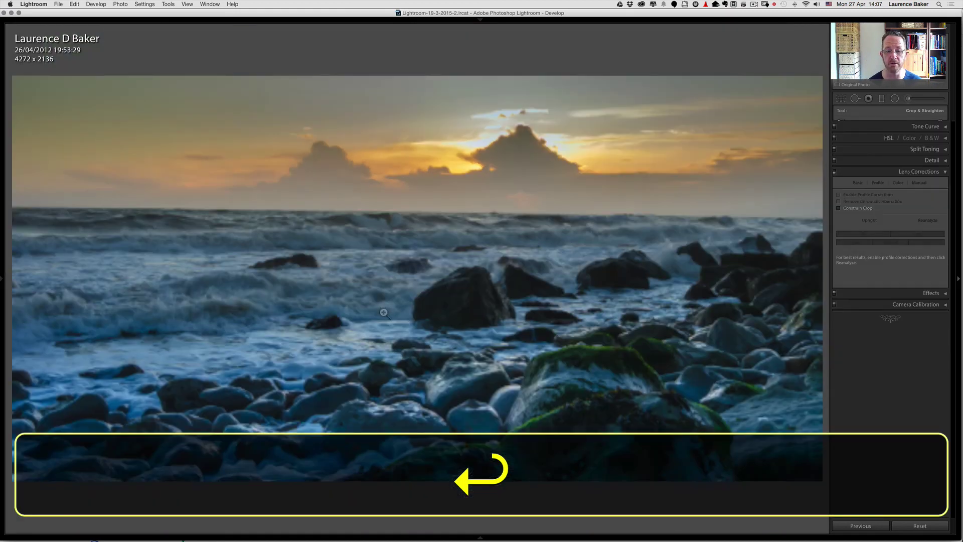